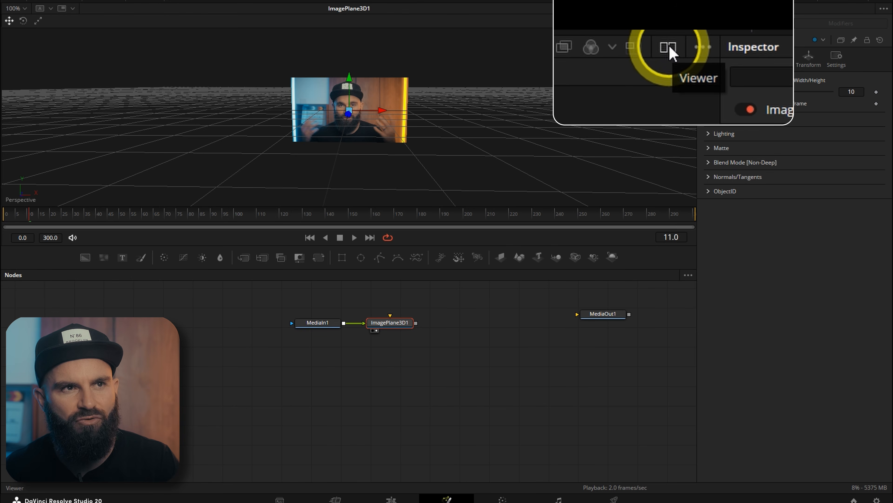
View the ImagePlane3D1 node in two side-by-side viewers and return to a single viewer
left_click(671, 8)
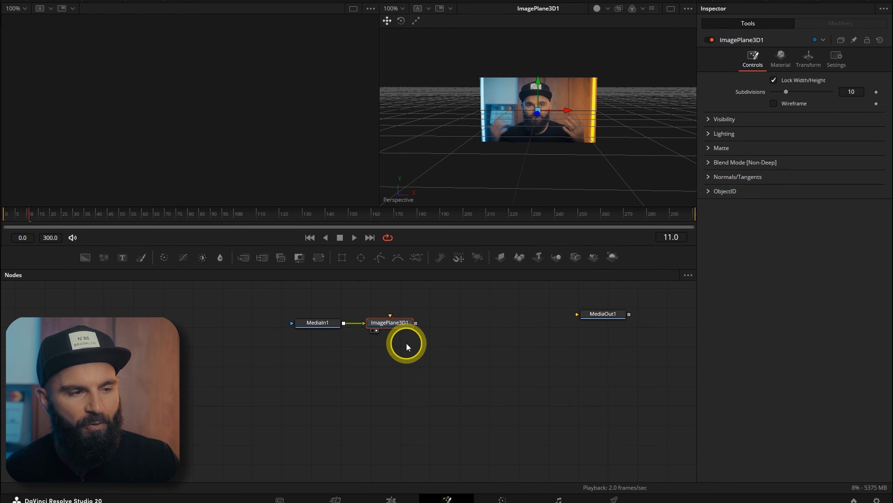
key("KP_1")
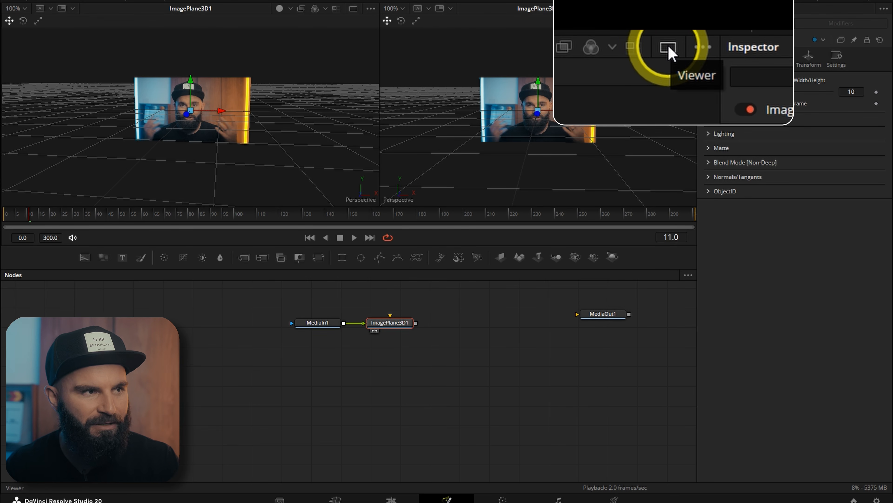
left_click(670, 8)
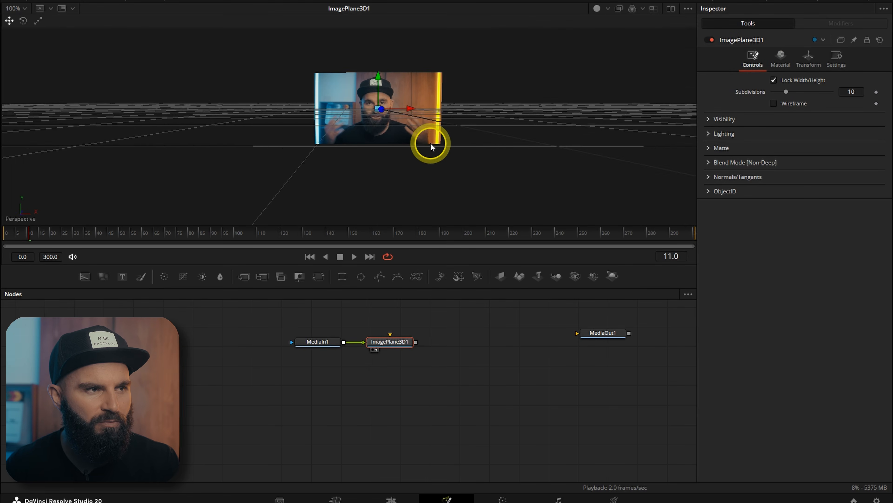
Examine the image plane in the 3D perspective view from several angles, distances and viewer scales
left_click_drag(432, 143, 412, 148)
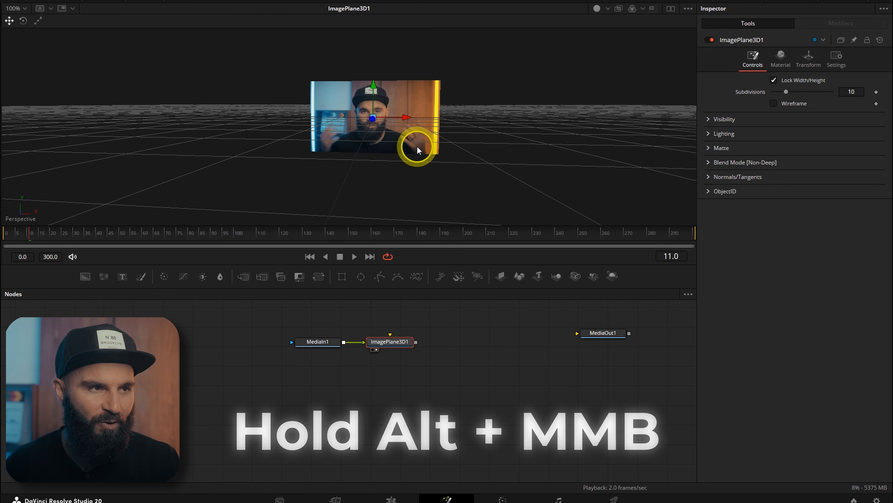
left_click_drag(428, 143, 409, 186)
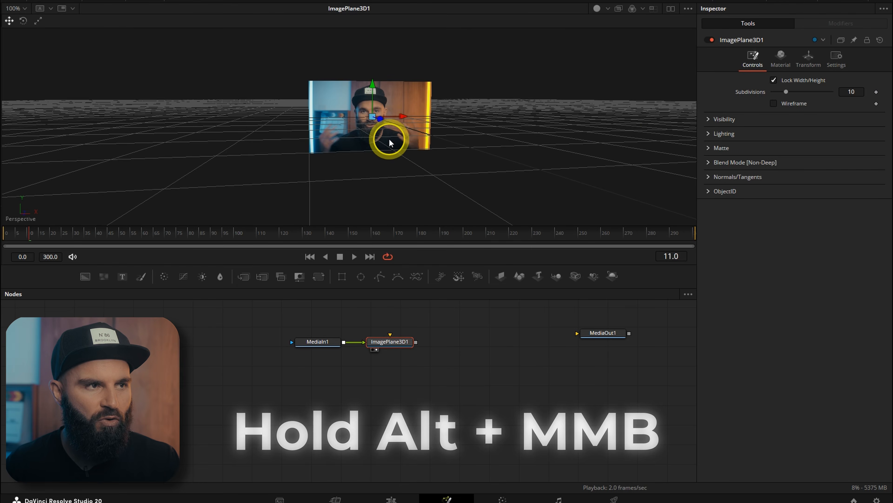
scroll(389, 142, "down", 2)
scroll(389, 142, "up", 4)
scroll(389, 145, "down", 5)
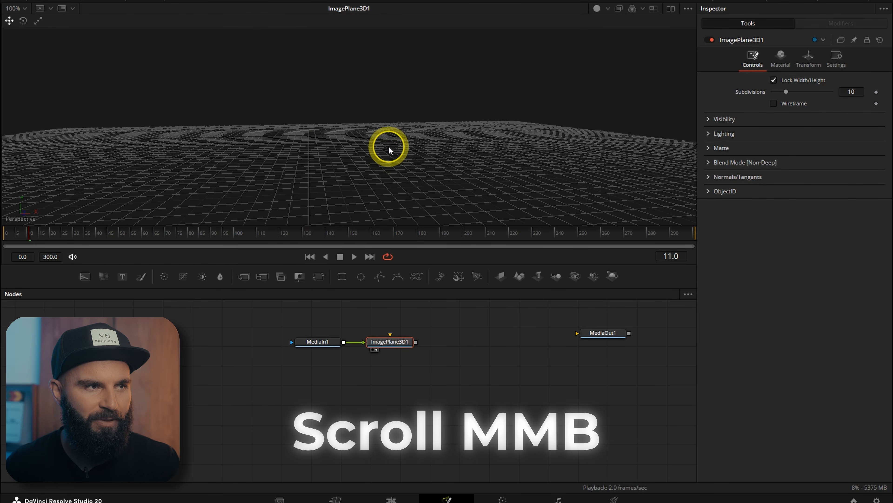
scroll(389, 149, "up", 5)
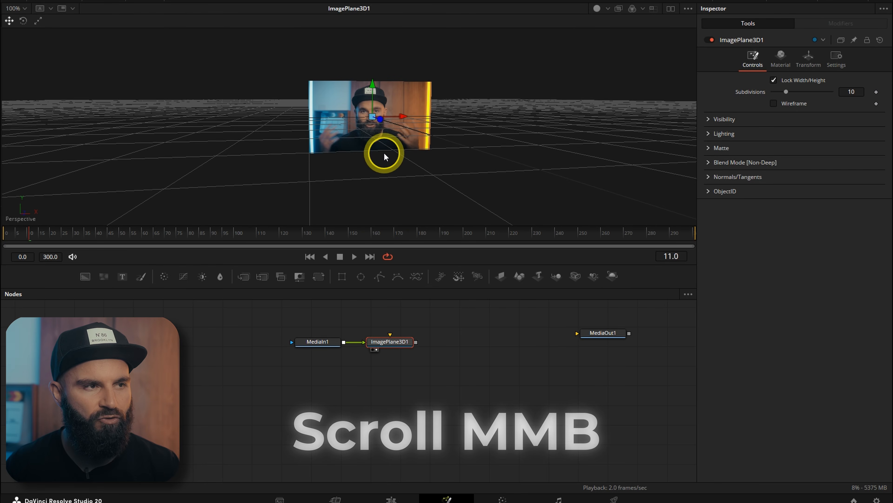
scroll(388, 148, "up", 2)
scroll(389, 146, "up", 2)
scroll(389, 146, "down", 7)
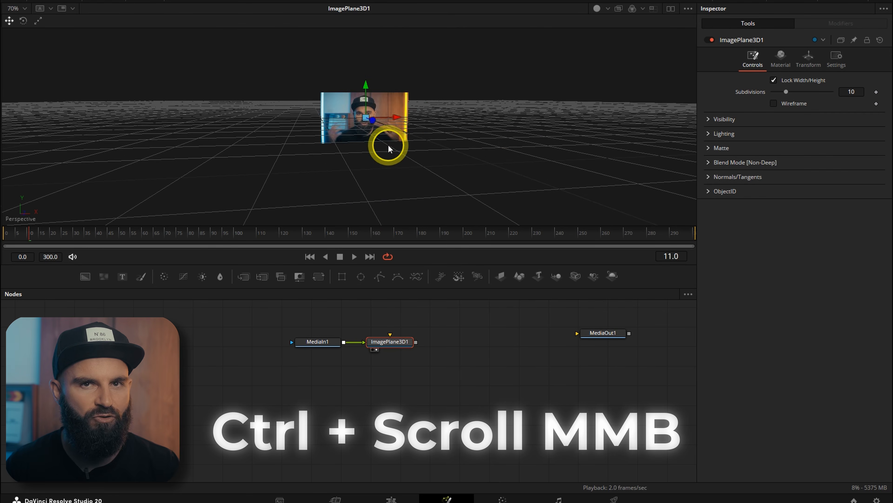
scroll(389, 146, "up", 4)
scroll(389, 148, "up", 2)
scroll(387, 151, "down", 1)
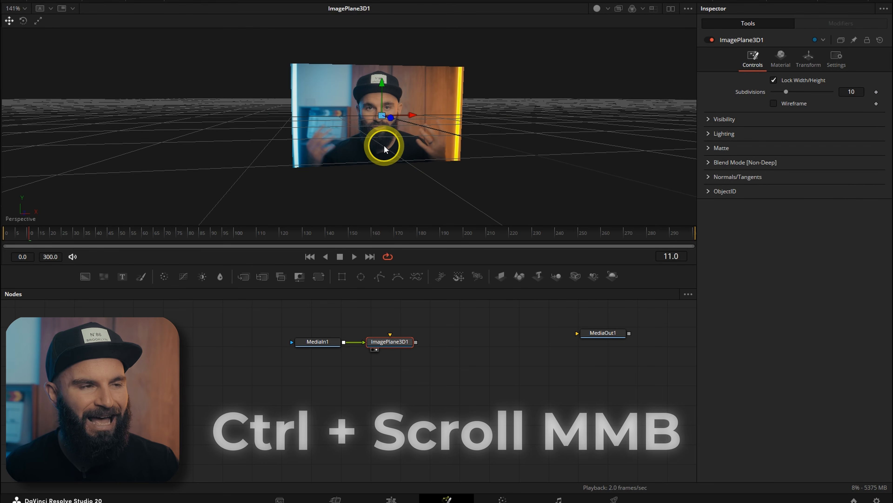
scroll(401, 149, "up", 3)
scroll(402, 150, "down", 7)
scroll(402, 150, "up", 6)
scroll(401, 150, "down", 6)
scroll(401, 150, "up", 2)
scroll(402, 150, "up", 2)
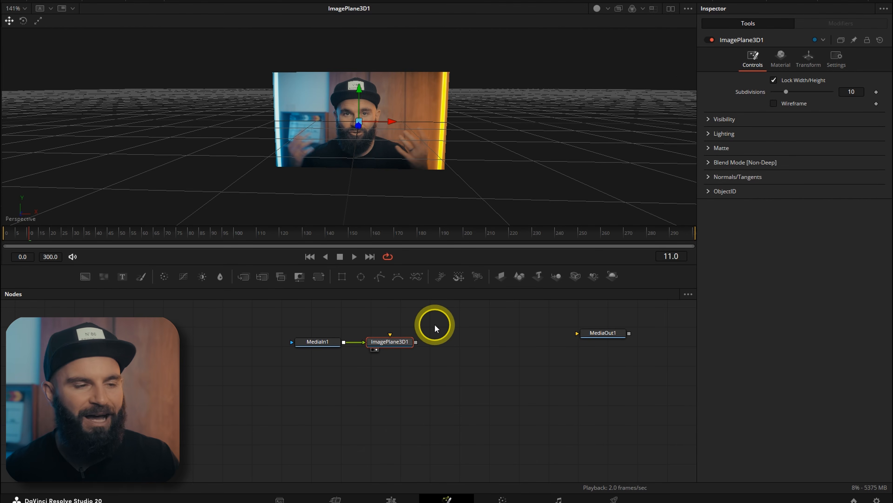
Shift the MediaIn1 and ImagePlane3D1 nodes aside, connect a Merge 3D node after the image plane, and show the merge in the viewer
left_click_drag(424, 311, 259, 362)
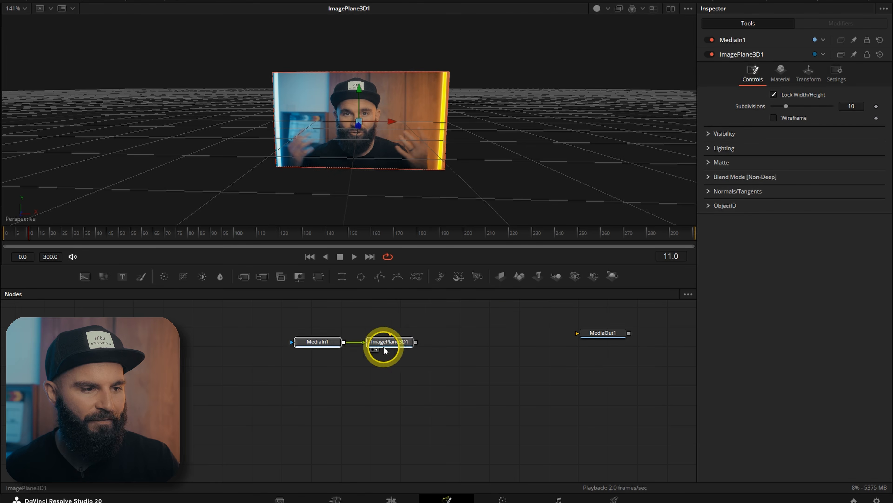
left_click_drag(387, 340, 354, 343)
left_click_drag(560, 274, 424, 345)
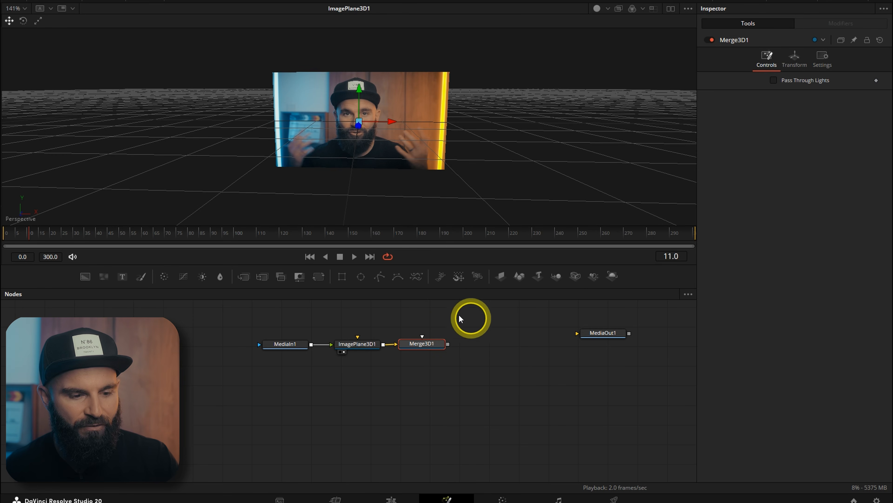
key("KP_2")
key("KP_2")
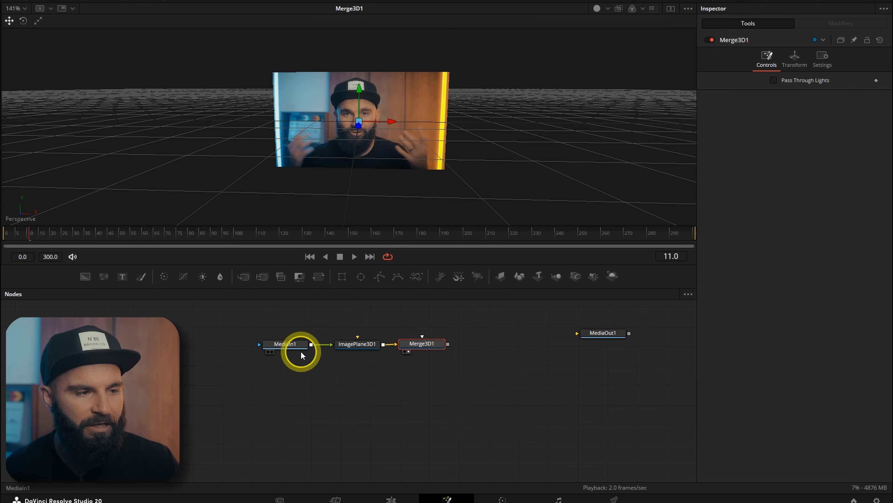
left_click(292, 347)
left_click(355, 346)
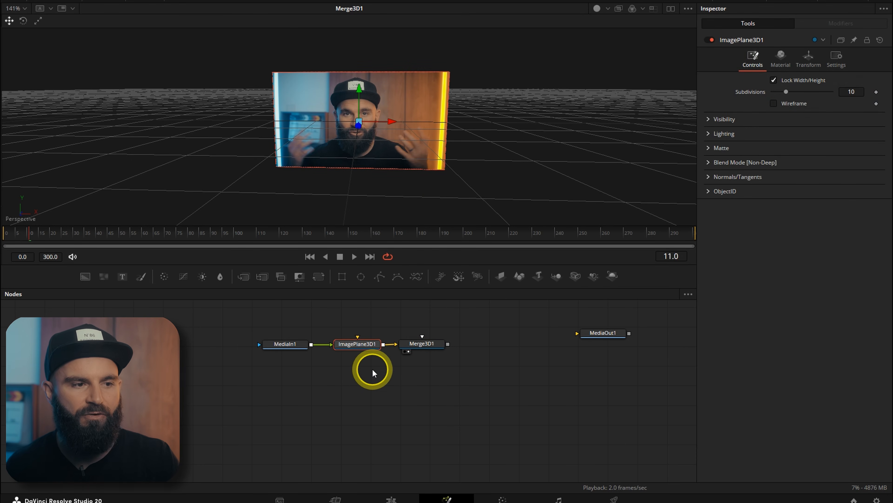
left_click(429, 346)
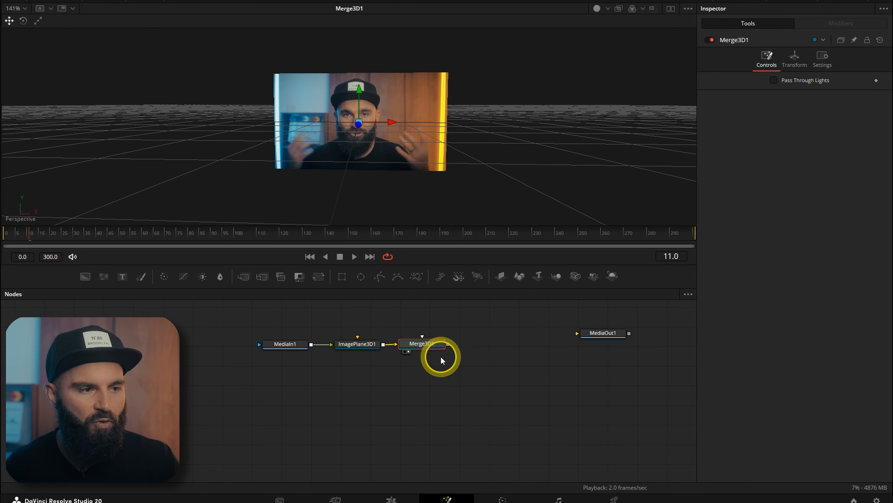
Add an Underlay to the node graph and rename it MAINMEDIA
key("ctrl+a")
key("shift+space")
type("under")
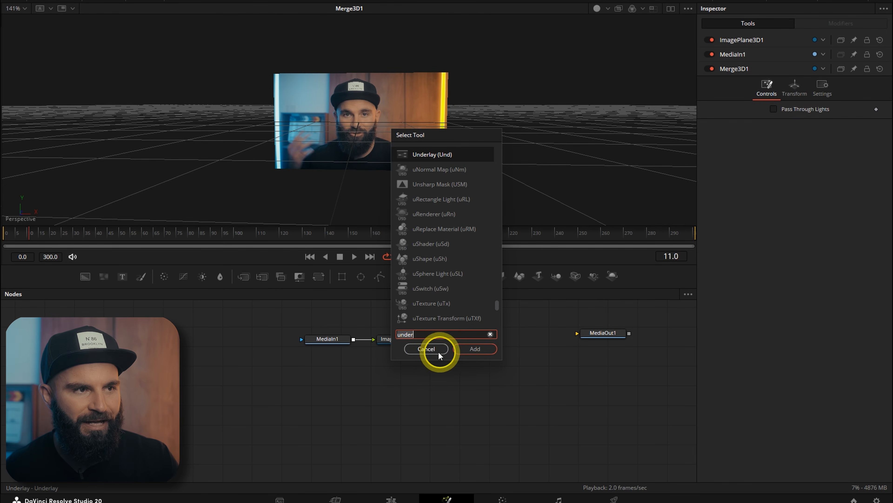
double_click(444, 156)
left_click(394, 375)
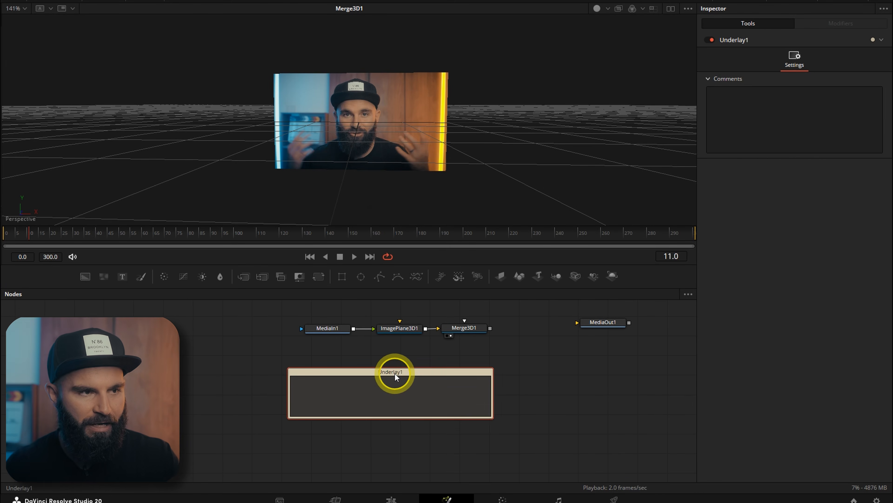
key("F2")
type("MAINMEDIA")
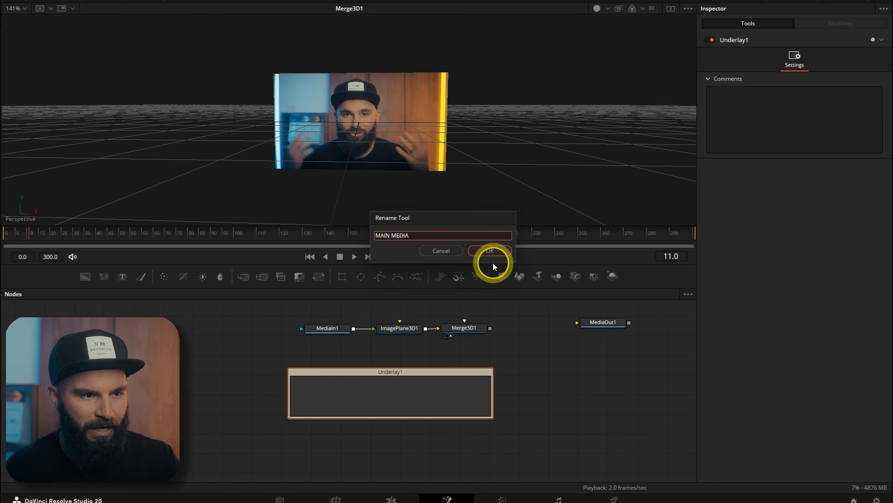
left_click(490, 250)
Place the MediaIn1, ImagePlane3D1 and Merge3D1 nodes inside the MAINMEDIA underlay and set its colour to Olive
left_click_drag(507, 311, 297, 340)
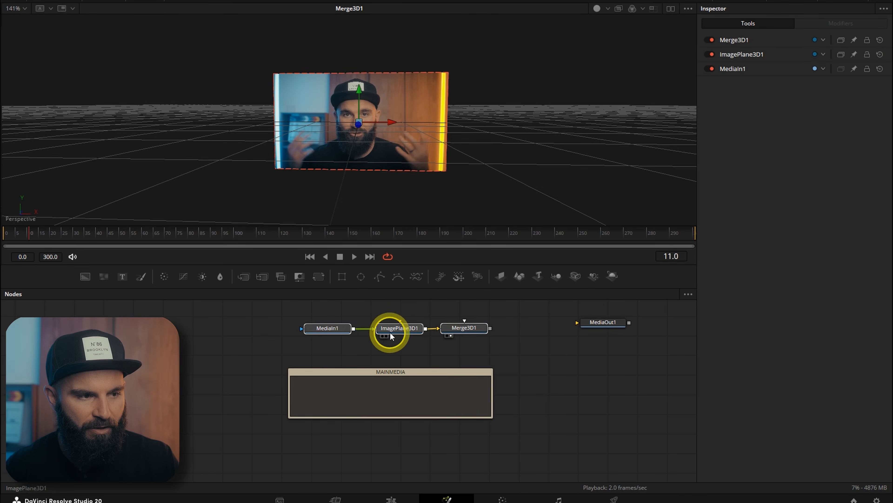
left_click_drag(351, 328, 373, 305)
left_click(373, 304)
left_click(879, 40)
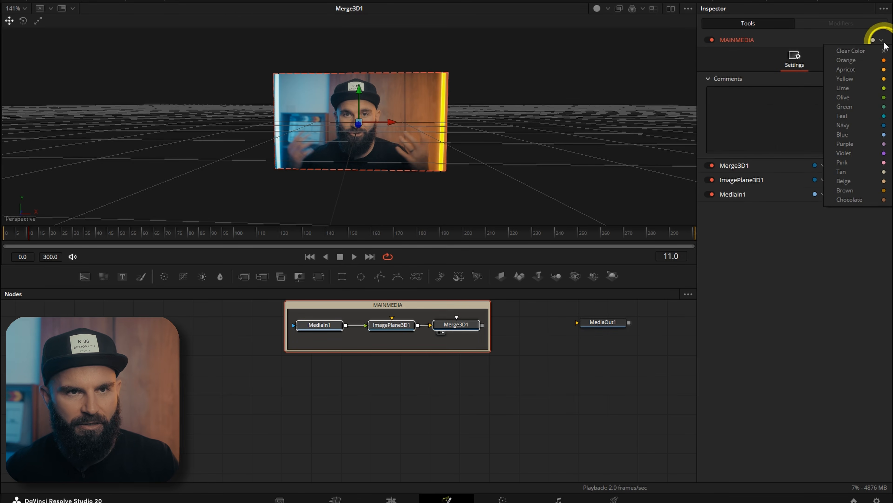
left_click(809, 106)
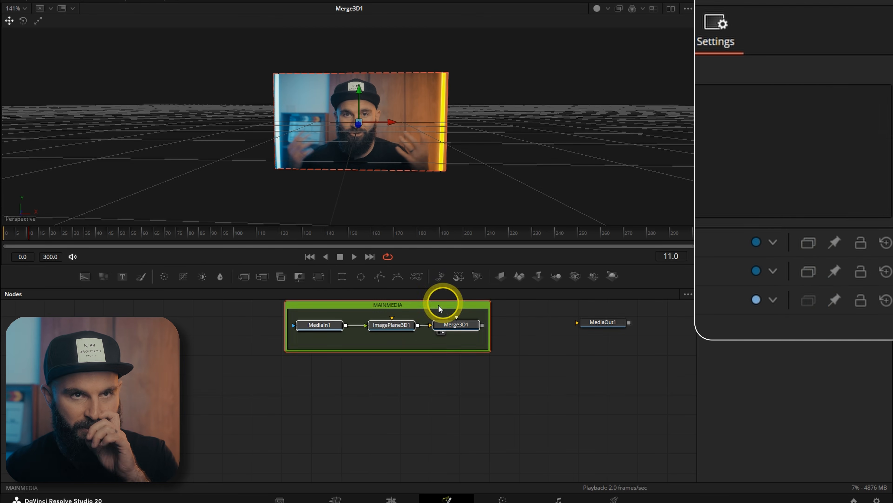
Move the MAINMEDIA group and the MediaOut1 node farther apart to free space in the node graph
left_click_drag(407, 303, 322, 311)
left_click_drag(611, 329, 626, 331)
left_click(446, 367)
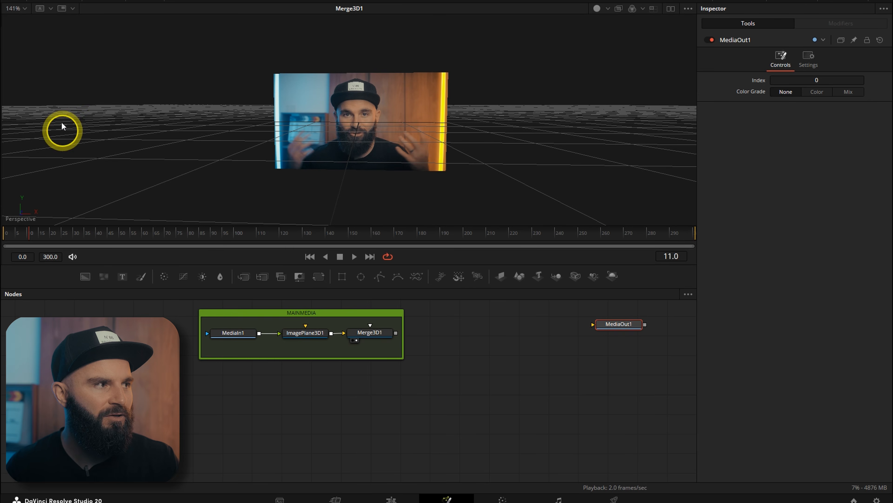
Bring all six PNG images from the ICONS bin into the node graph, keeping only their MediaIn nodes lined up below the MAINMEDIA group
left_click_drag(2, 93, 125, 94)
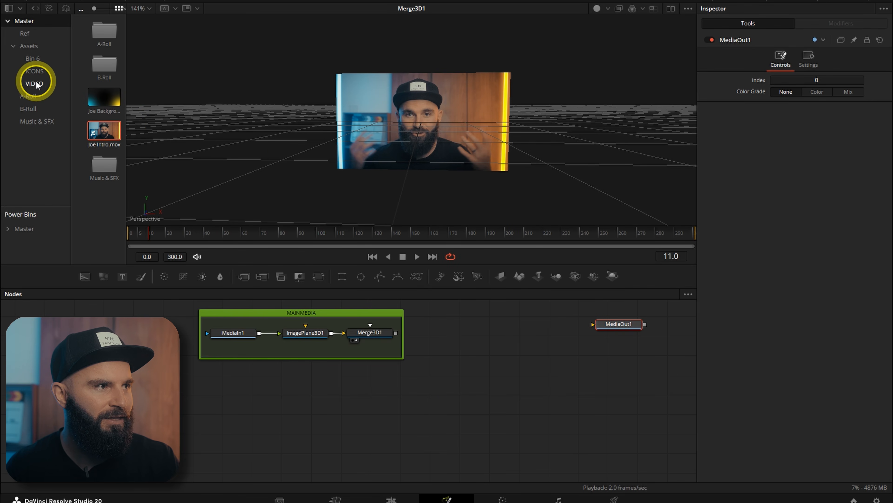
left_click(35, 73)
left_click(64, 30)
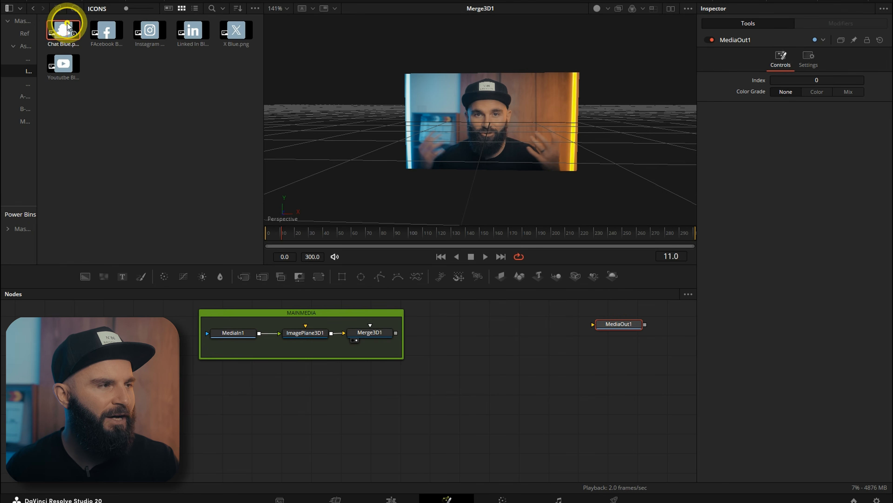
left_click(64, 66, "shift")
left_click_drag(65, 38, 432, 392)
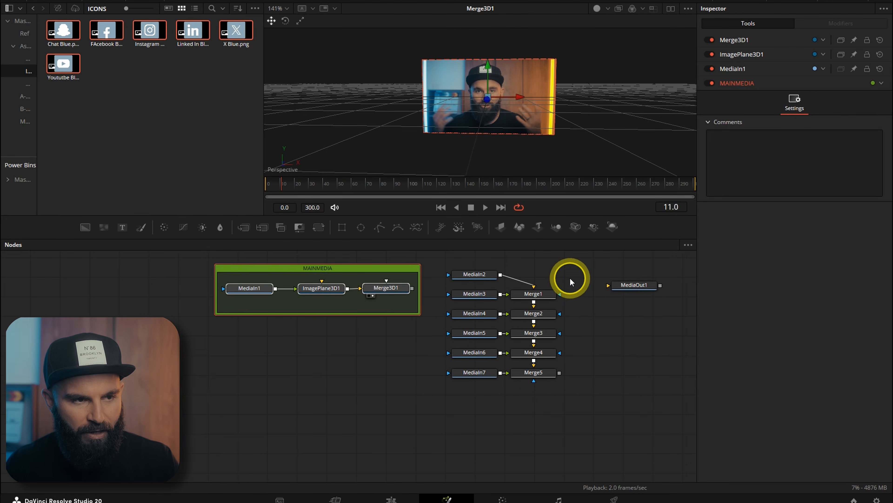
left_click_drag(570, 277, 540, 394)
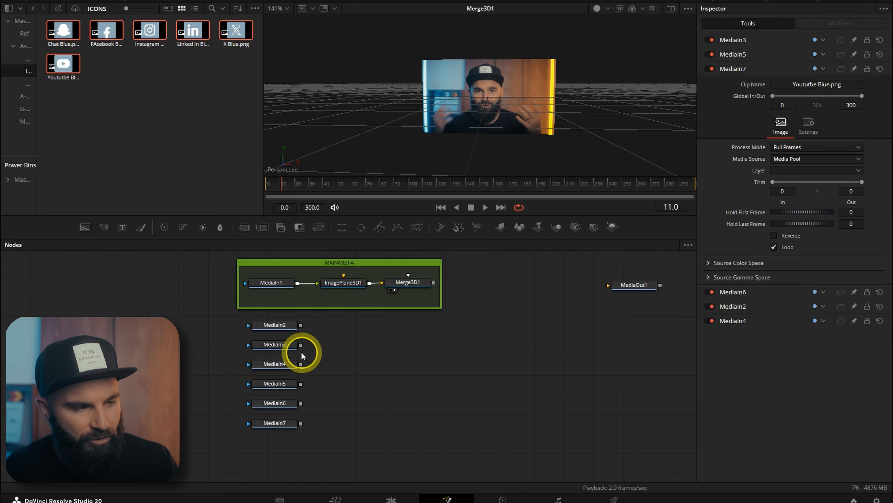
Connect an Image Plane 3D node to MediaIn2 and a Merge 3D node after that image plane
left_click(275, 325)
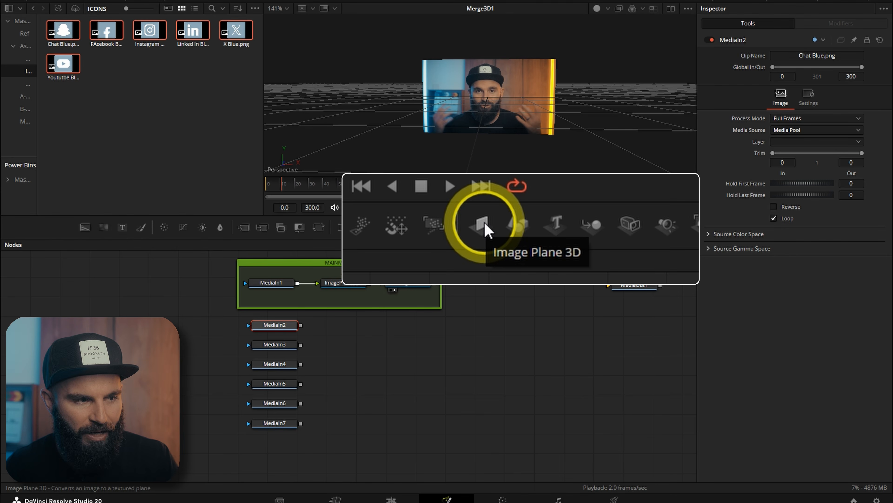
left_click(501, 227)
left_click_drag(344, 329, 349, 328)
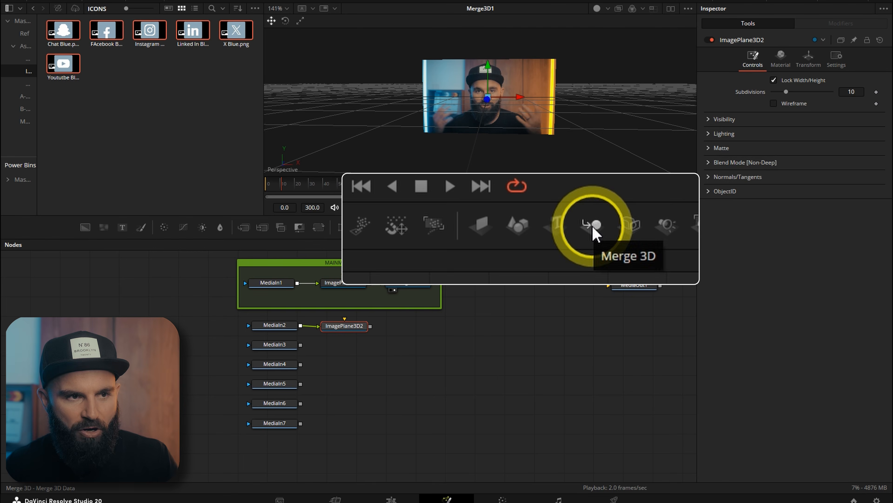
left_click(556, 227)
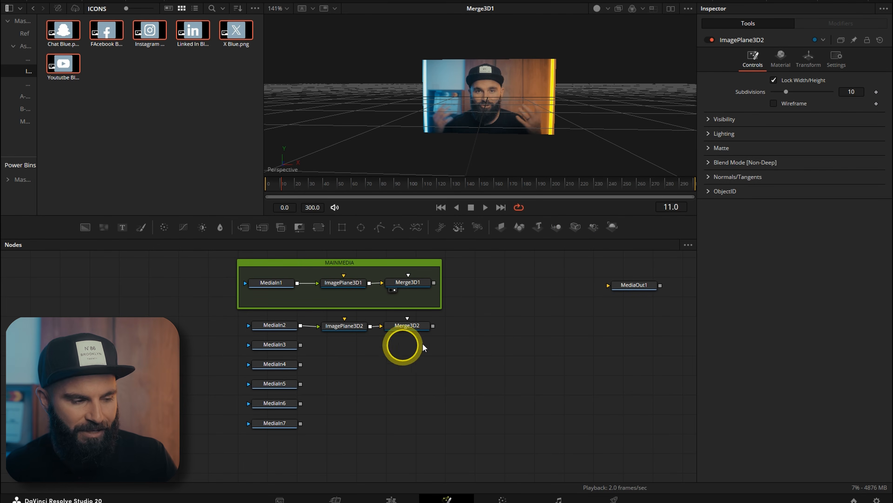
Add a second Underlay in the empty area below MediaOut1 and rename it ICONS
key("shift+space")
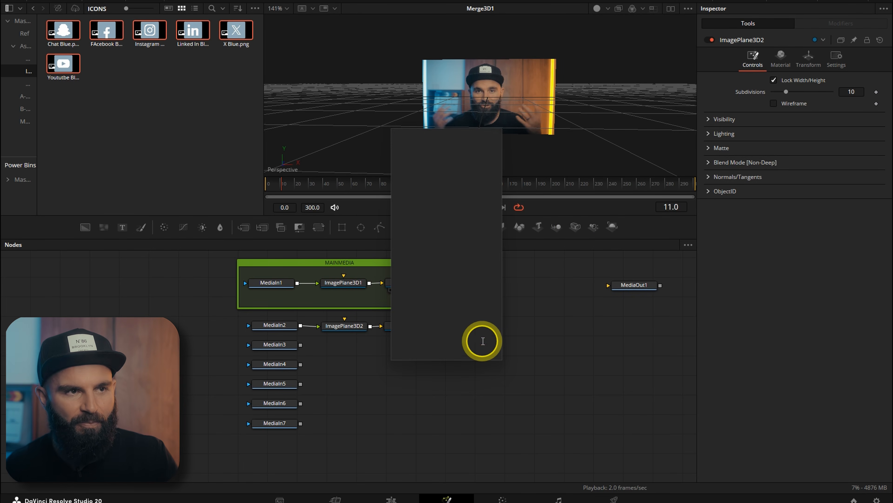
type("under")
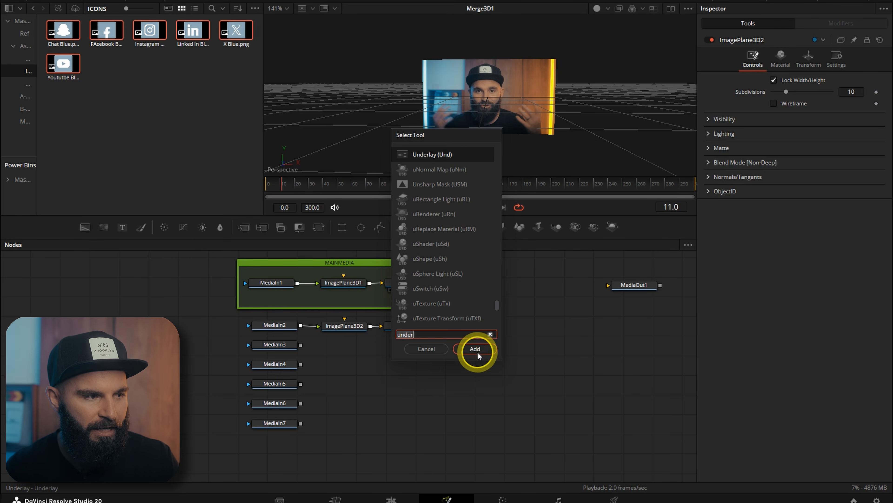
left_click(475, 348)
left_click_drag(193, 319, 594, 323)
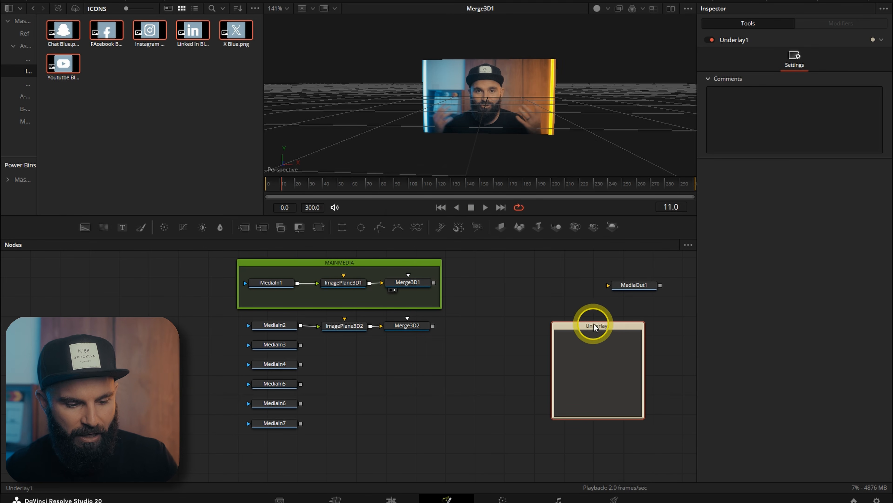
double_click(597, 326)
type("ICONS")
key("Return")
Set the ICONS underlay's colour to Teal and fit it around the icon nodes directly below the MAINMEDIA group
left_click(881, 40)
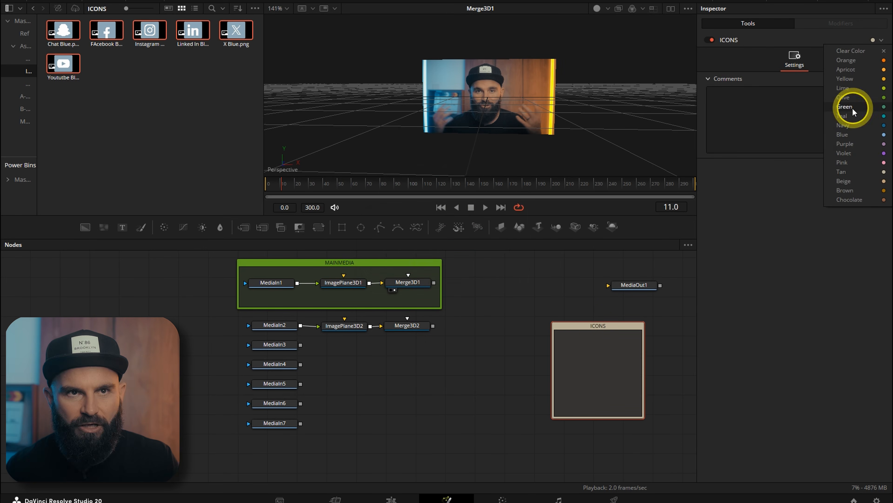
left_click(854, 116)
left_click_drag(592, 319, 258, 324)
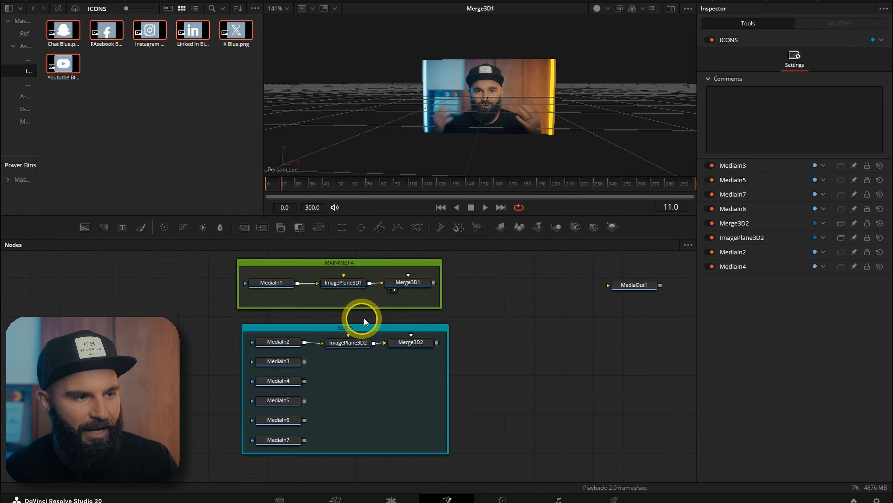
left_click_drag(352, 329, 350, 327)
left_click(255, 306)
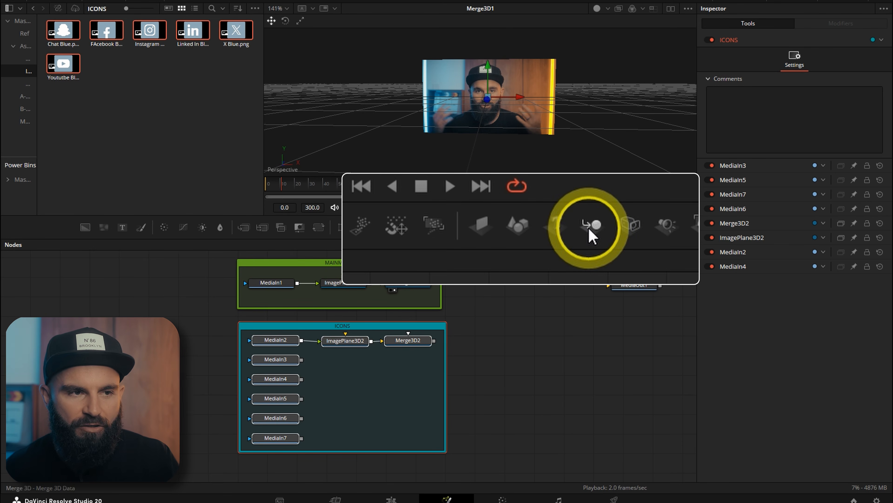
Add a Merge 3D node before MediaOut1, feed Merge3D1 and Merge3D2 into it, and show it in the viewer
left_click_drag(556, 227, 493, 286)
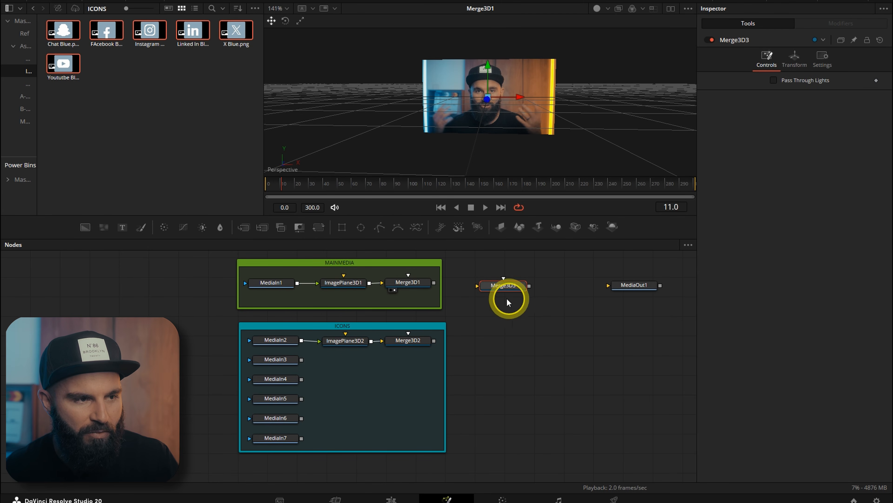
left_click_drag(399, 284, 461, 287)
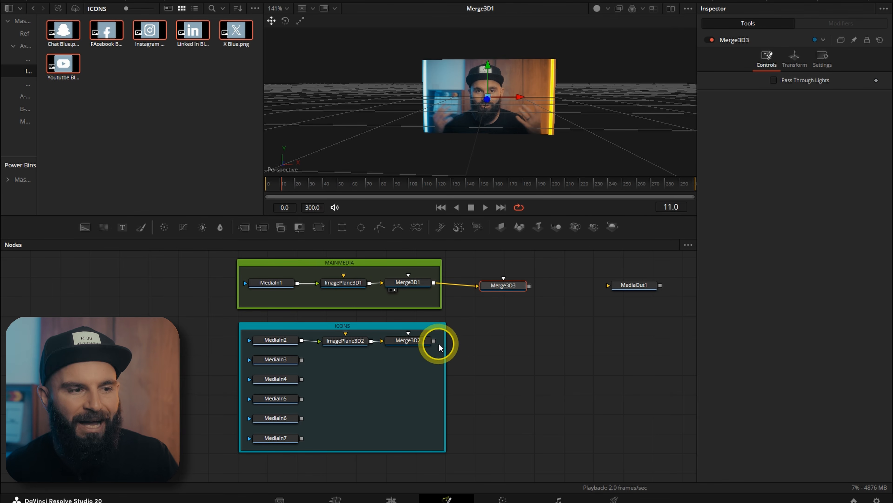
left_click_drag(486, 313, 506, 286)
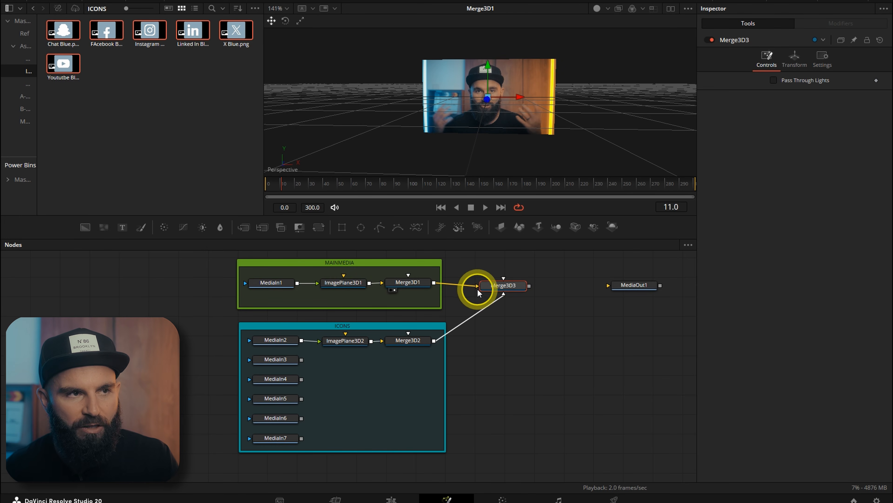
key("2")
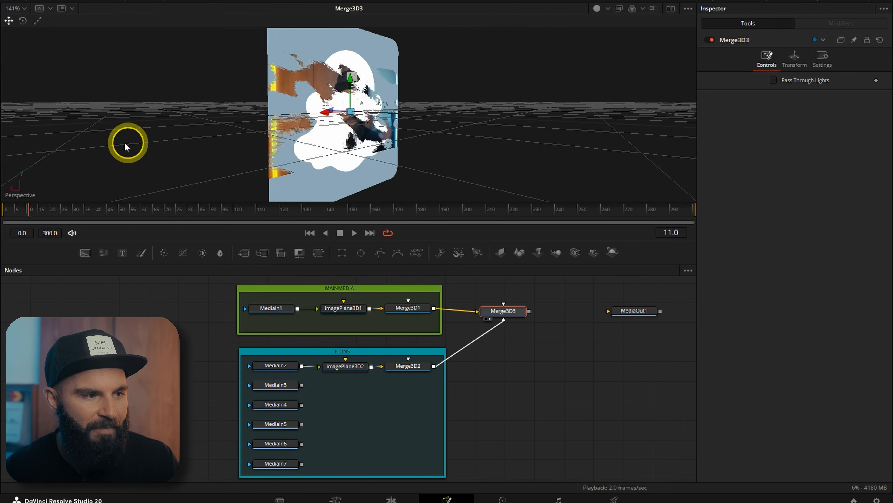
Translate ImagePlane3D2 to X -1.043 and Y 0.174 so the Snapchat icon sits beside the main video
left_click_drag(127, 143, 497, 135)
left_click(344, 366)
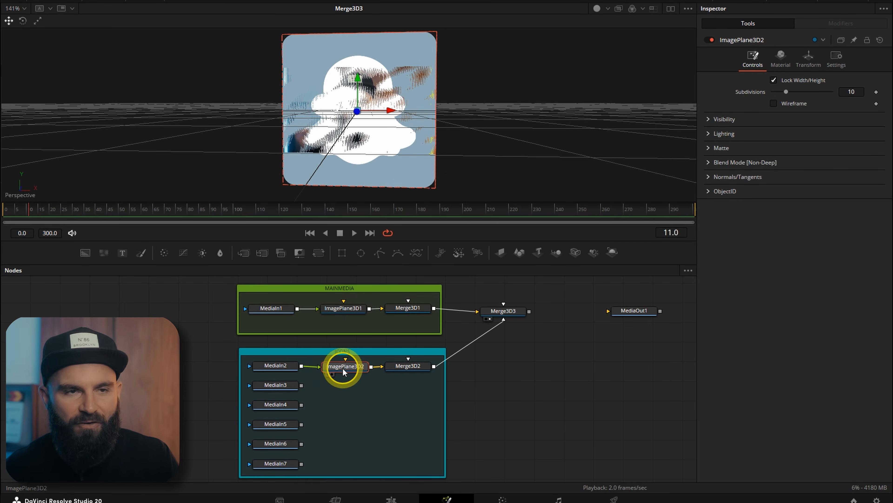
left_click(815, 57)
left_click_drag(774, 110, 793, 109)
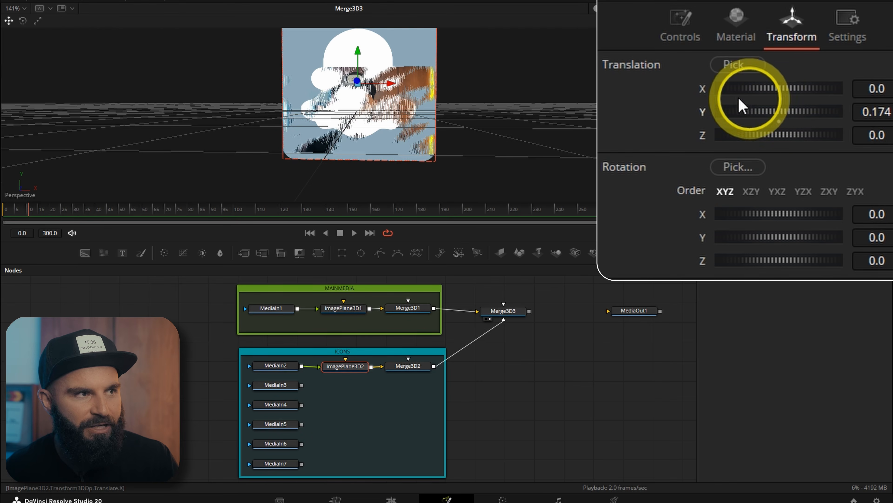
mouse_move(739, 101)
left_mouse_down()
mouse_move(760, 88)
mouse_move(712, 89)
mouse_move(731, 92)
left_mouse_up()
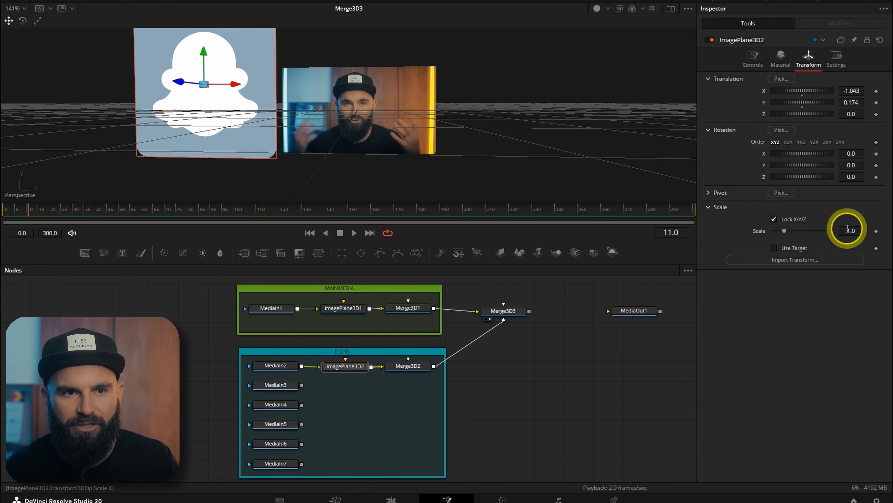
Set the scale of ImagePlane3D2 to 0.3
left_click(853, 229)
left_click_drag(862, 230, 839, 231)
type("0")
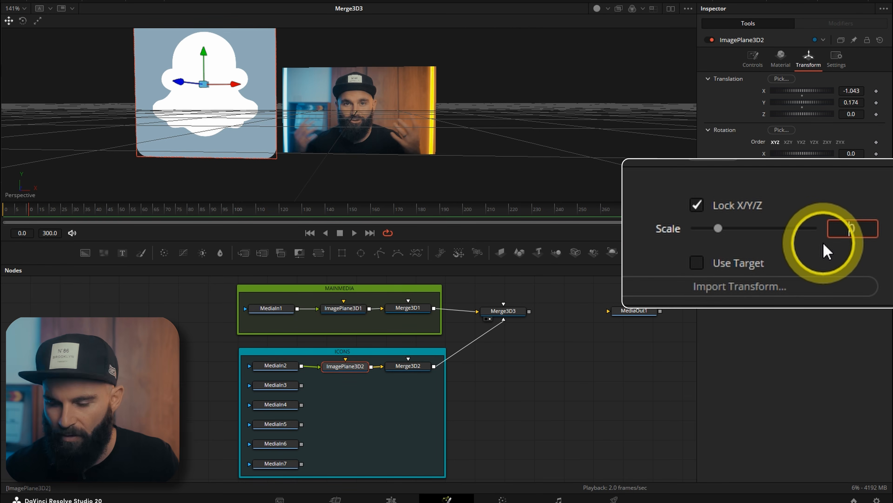
type(".3")
key("Return")
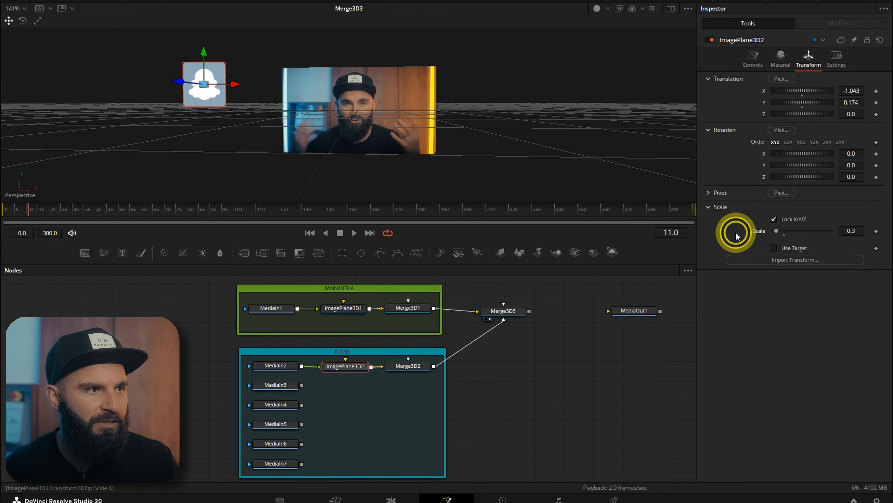
Connect a Camera 3D to Merge3D3, insert a Renderer 3D between Merge3D3 and MediaOut1, and show MediaOut1 in the viewer
left_click_drag(269, 77, 324, 109)
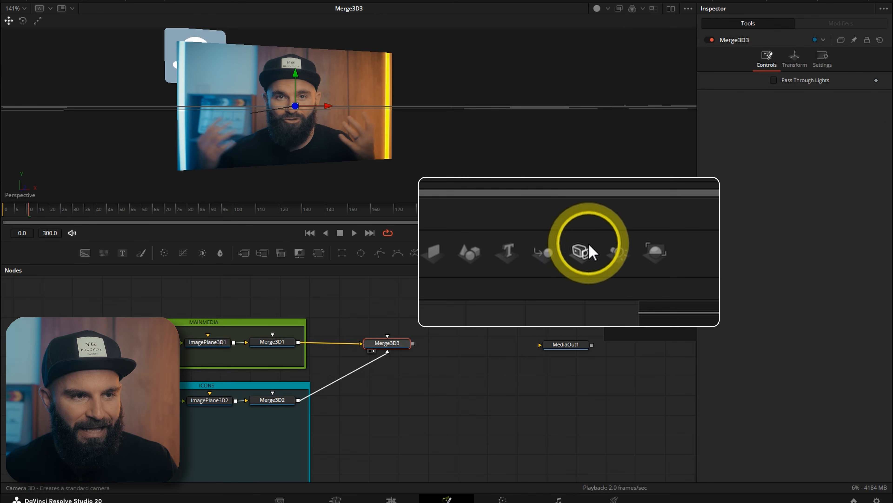
left_click_drag(575, 252, 398, 342)
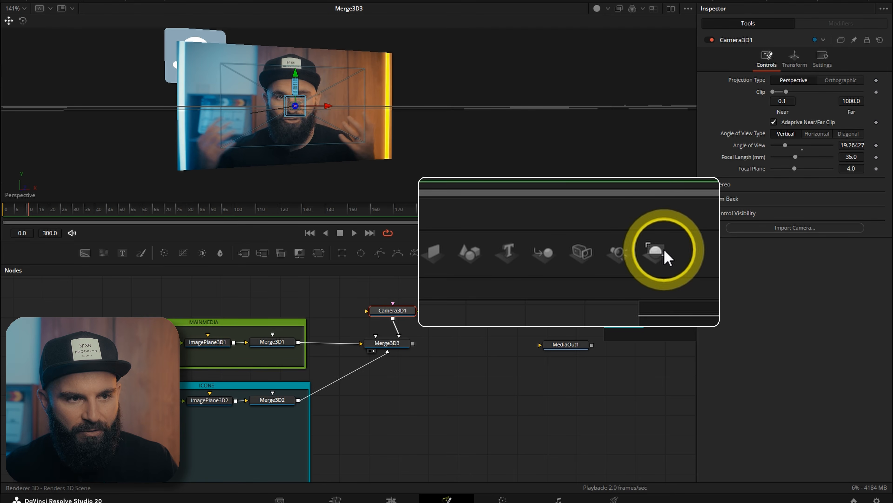
left_click_drag(611, 252, 540, 345)
left_click(564, 348)
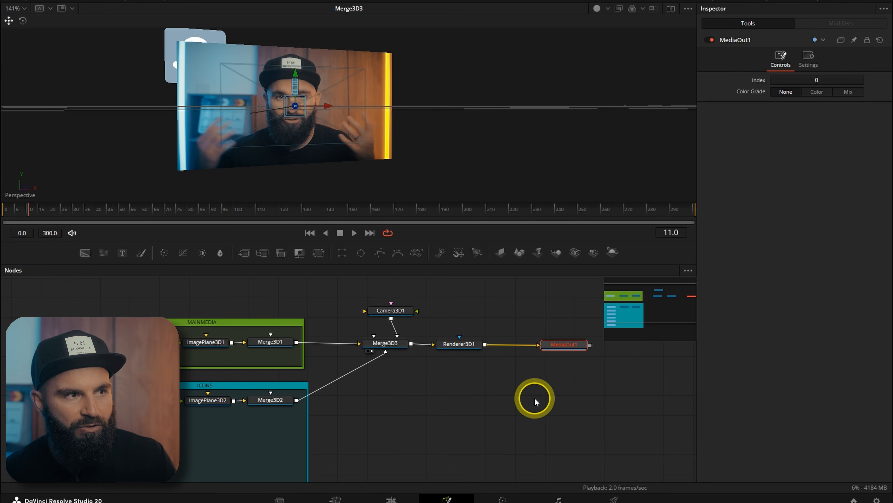
key("2")
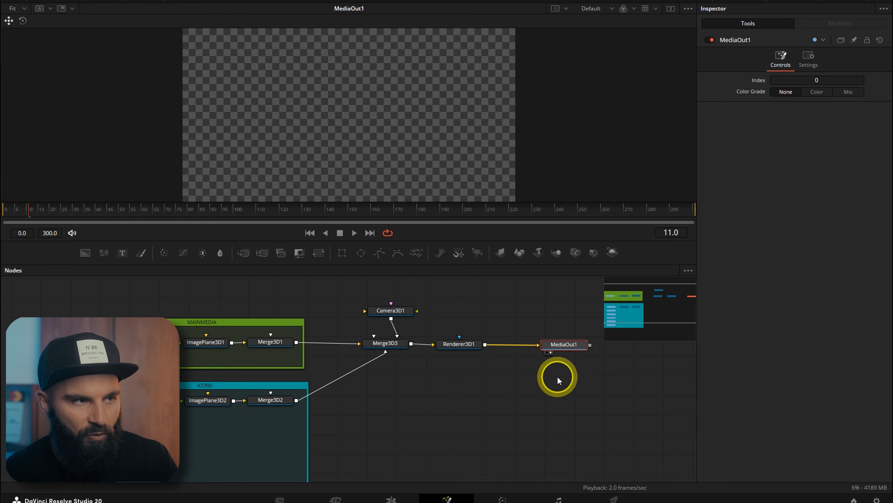
Set up dual viewers with the Merge3D3 scene in one and MediaOut1 in the other, enlarging the scene viewer
left_click(409, 312)
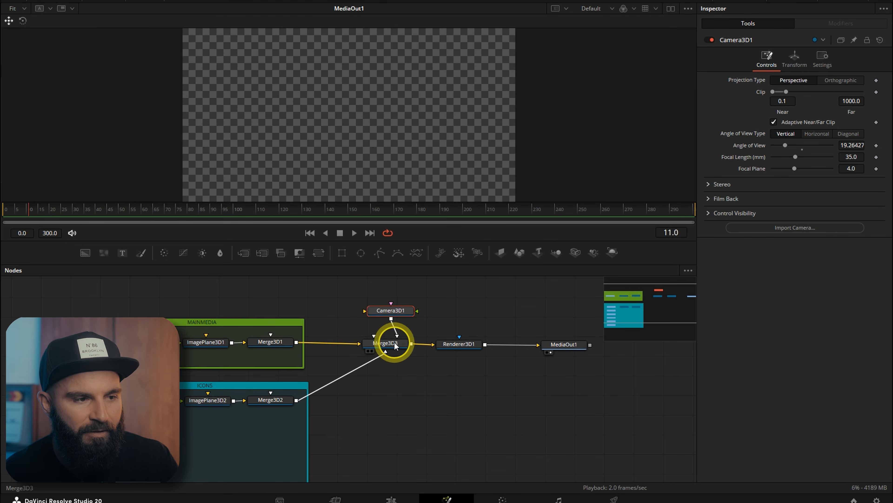
left_click(385, 346)
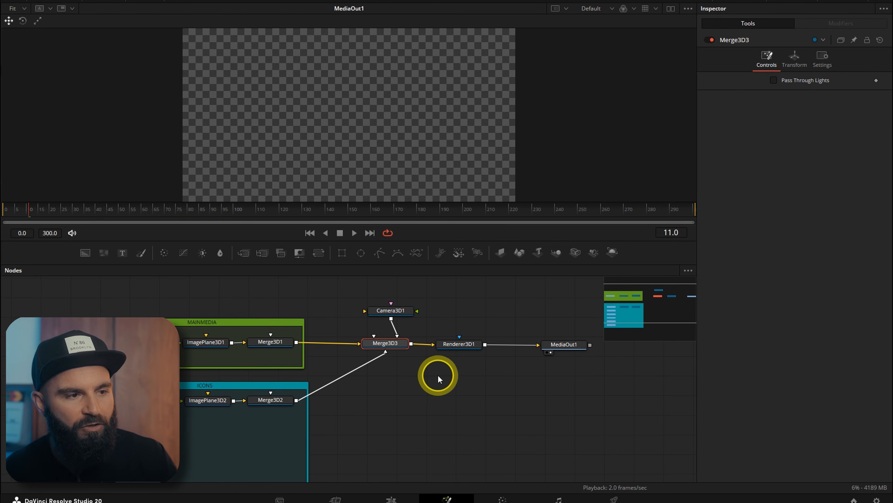
key("1")
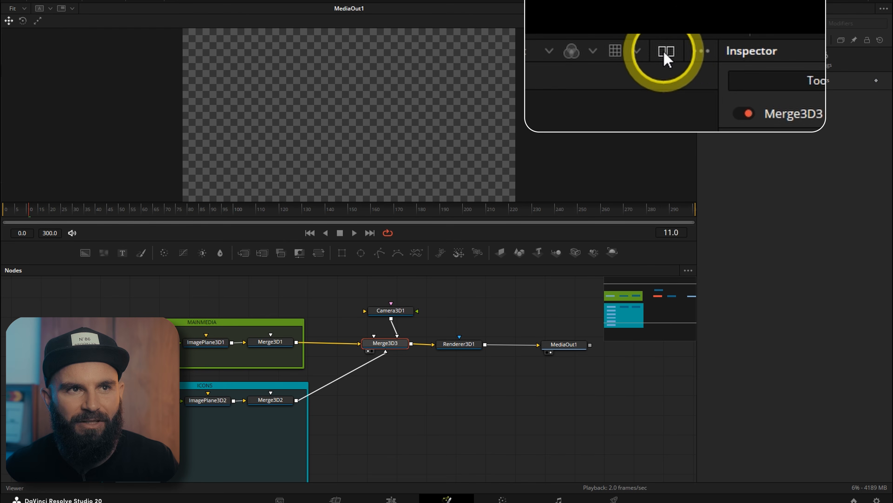
left_click(671, 8)
left_click_drag(216, 124, 178, 81)
left_click_drag(380, 141, 413, 144)
Pull Camera3D1 back to a Z translation of 6.0 so that the whole scene is framed
left_click_drag(211, 141, 57, 129)
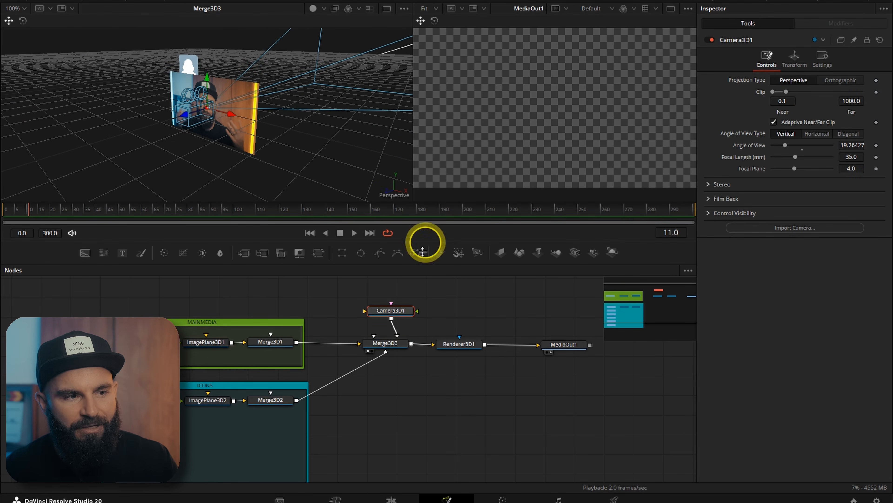
left_click(794, 59)
left_click_drag(768, 162, 726, 162)
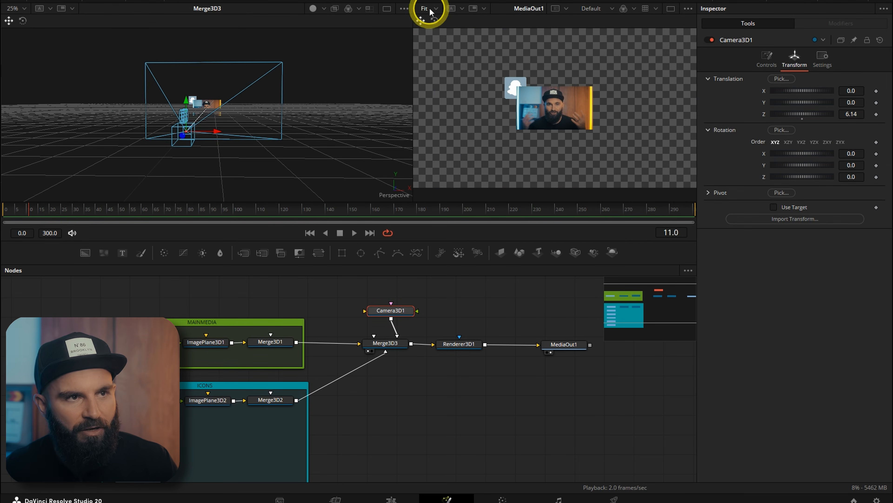
Reposition ImagePlane3D2 behind the video's upper-left corner, at about X -0.695, Y 0.384, Z -1.246
left_click(476, 120)
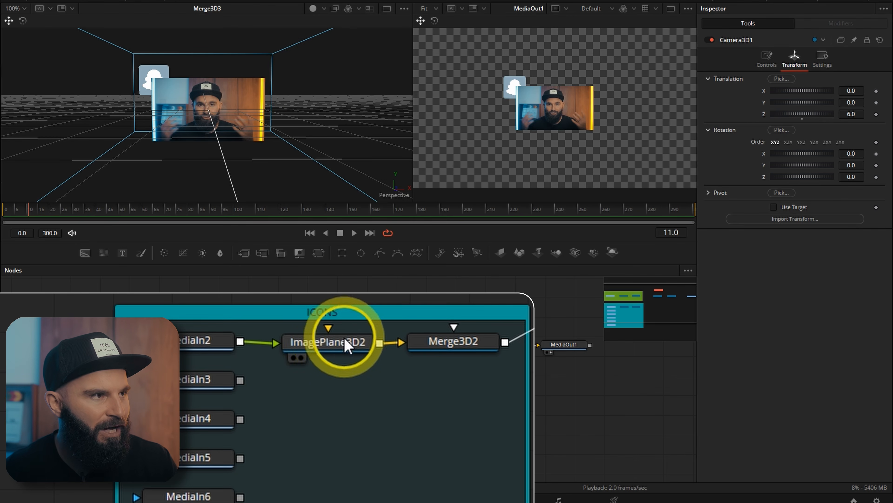
left_click(331, 340)
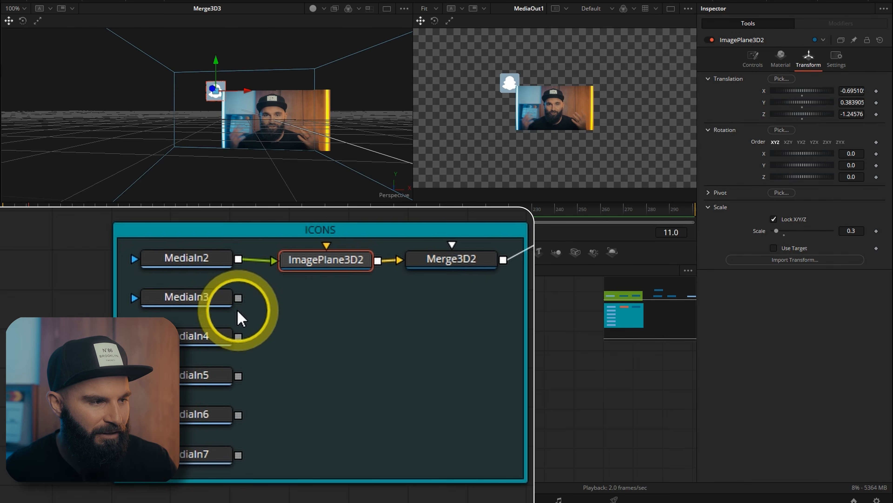
Connect an Image Plane 3D node to MediaIn3 and feed it into Merge3D2
left_click(141, 336)
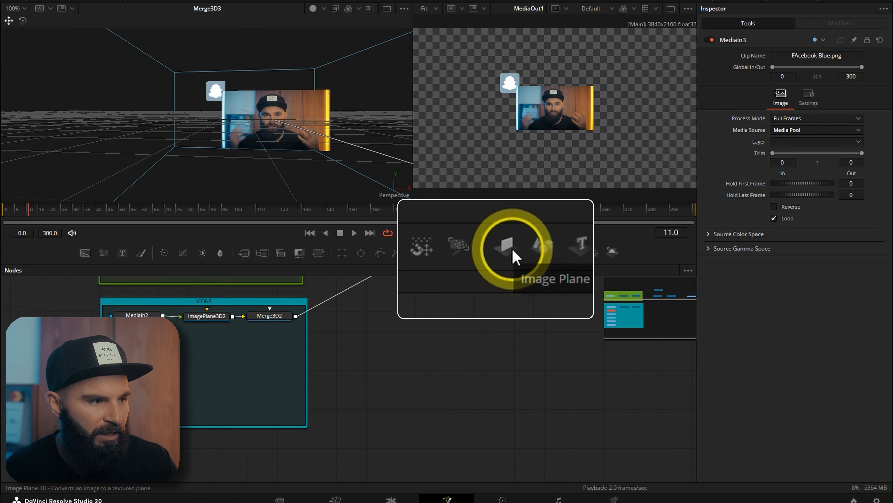
left_click(503, 253)
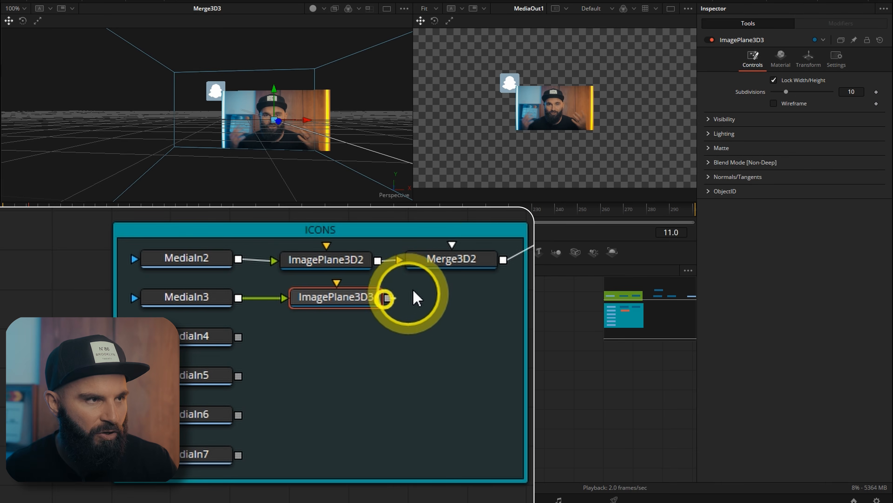
left_click_drag(388, 298, 453, 259)
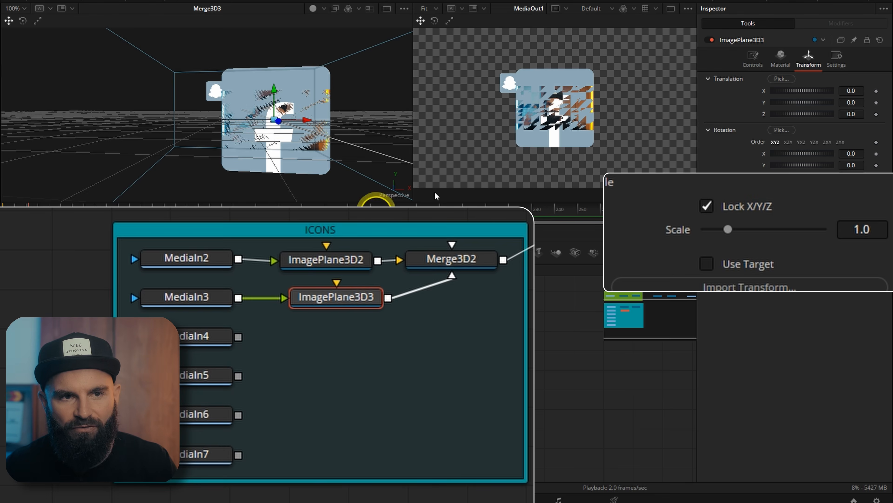
Scale ImagePlane3D3 to 0.3 and move it in front of the video's upper-right corner, about X 0.449, Z 0.487
left_click(859, 229)
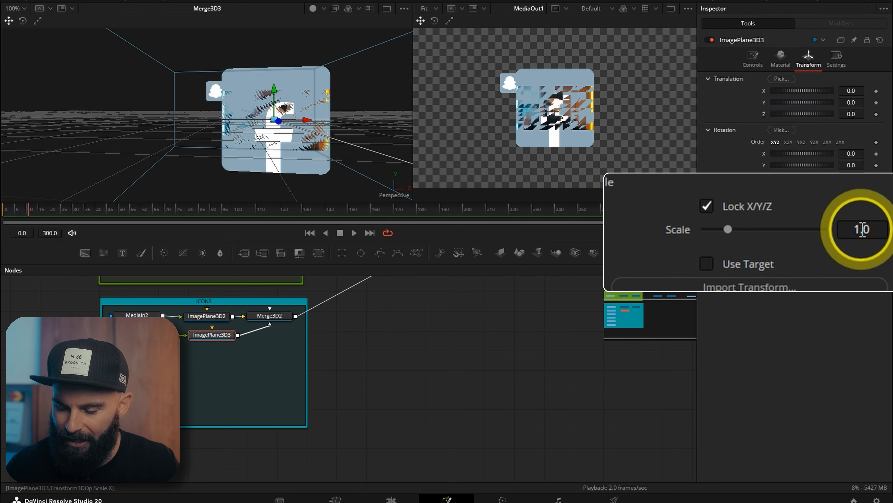
type("0.3")
key("Tab")
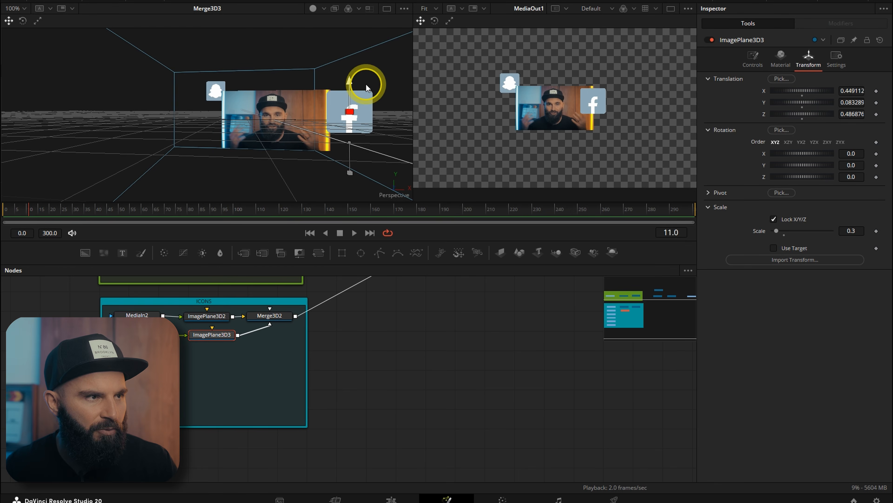
left_click_drag(366, 84, 369, 46)
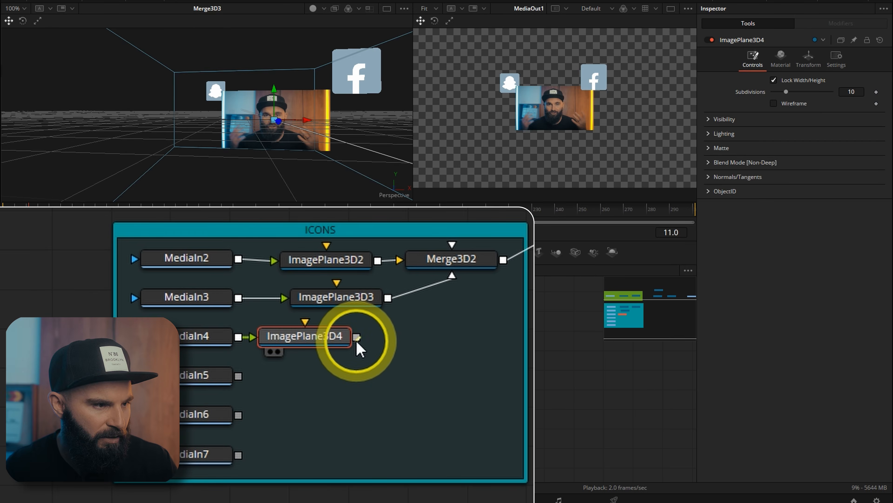
Feed MediaIn4 through an Image Plane 3D into Merge3D2, with the plane scaled to 0.3 and placed at X -0.551, Y -0.232, Z 0.58
left_click_drag(357, 337, 471, 247)
left_click_drag(358, 339, 488, 258)
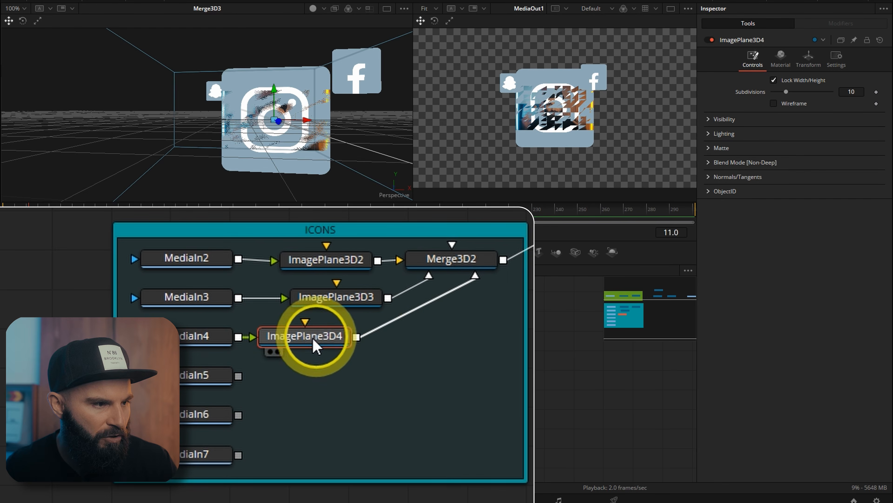
left_click(809, 60)
left_click(858, 233)
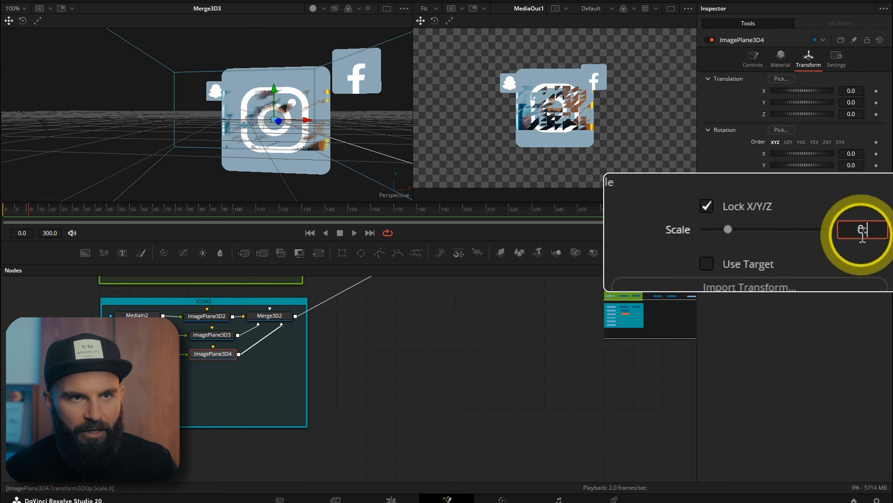
left_click(826, 73)
left_click_drag(802, 101, 795, 102)
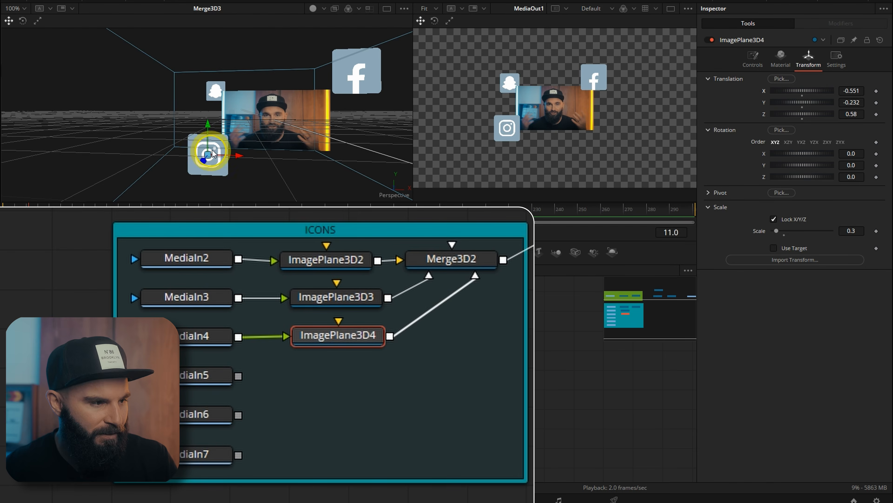
Feed MediaIn5 through an Image Plane 3D into Merge3D2, with the plane scaled to 0.3 and placed at X -0.098, Y 0.482, Z -1.75
left_click(193, 373)
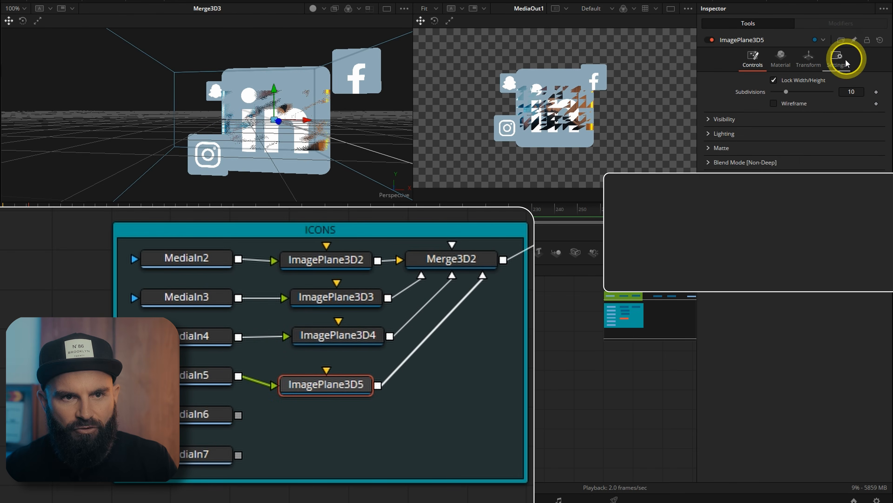
left_click(809, 58)
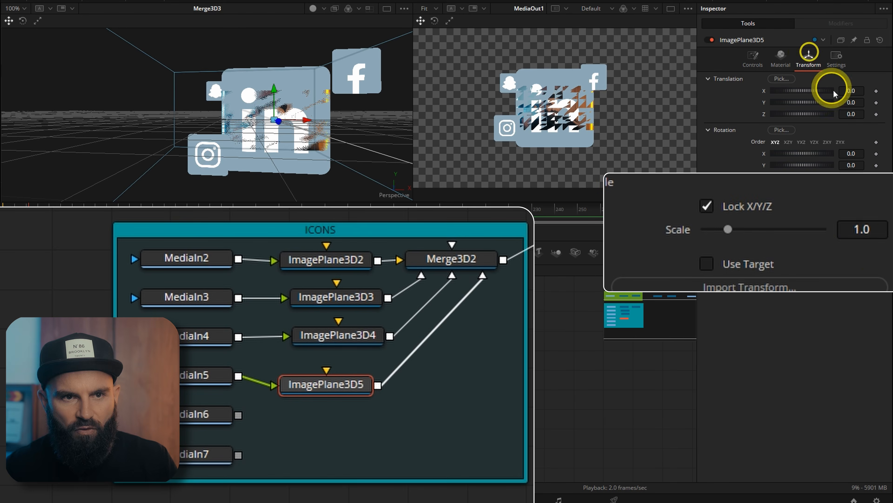
type("0.3")
key("Return")
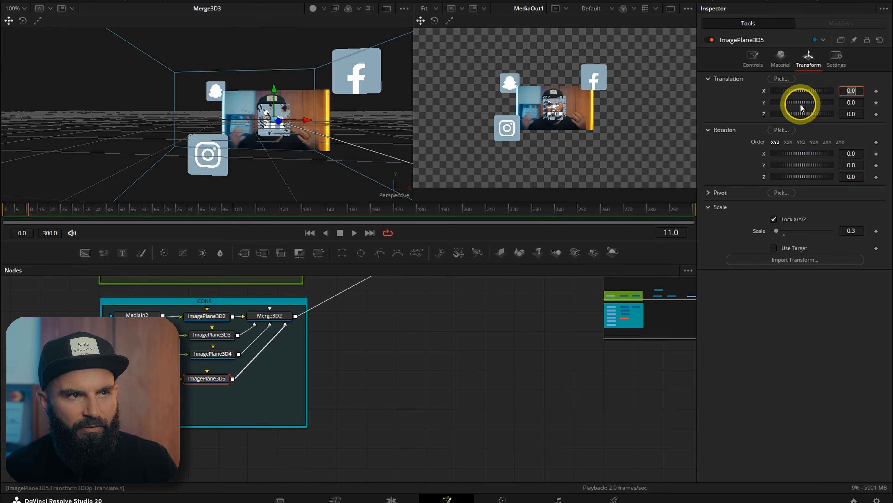
left_click_drag(801, 103, 804, 103)
left_click_drag(804, 103, 807, 103)
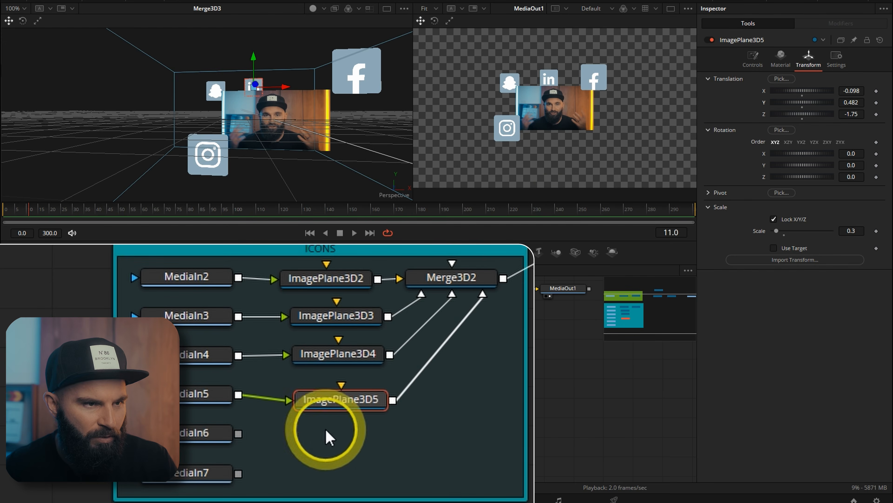
Feed MediaIn6 through an Image Plane 3D into Merge3D2, scale the plane down and place it at the video's lower-right corner
left_click(211, 438)
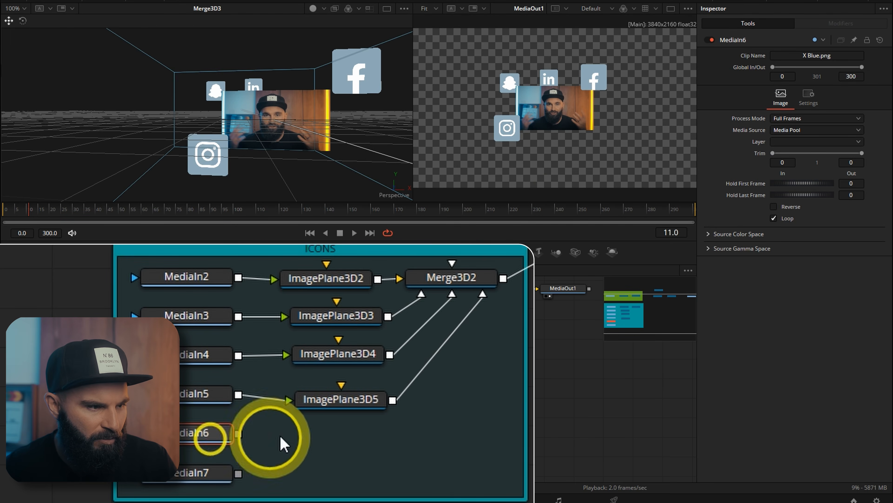
left_click(502, 251)
left_click_drag(355, 434, 464, 280)
left_click(809, 59)
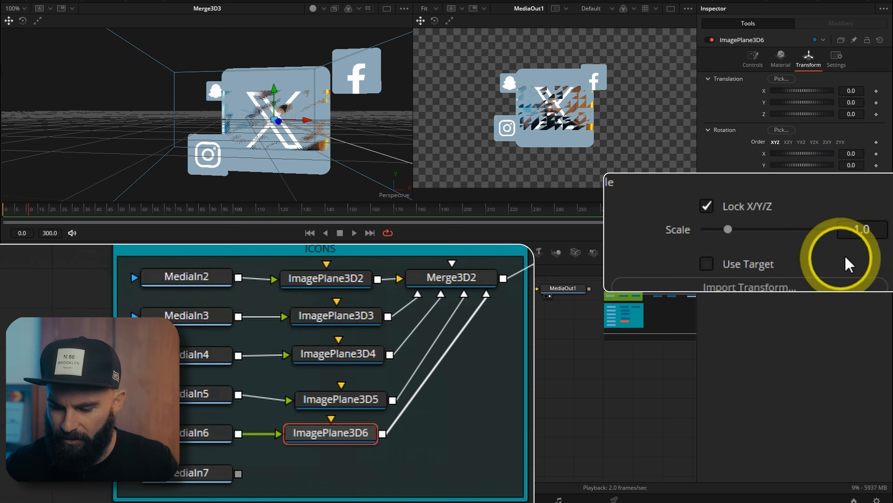
key("Tab")
mouse_move(809, 102)
left_mouse_down()
mouse_move(809, 94)
mouse_move(815, 101)
left_mouse_up()
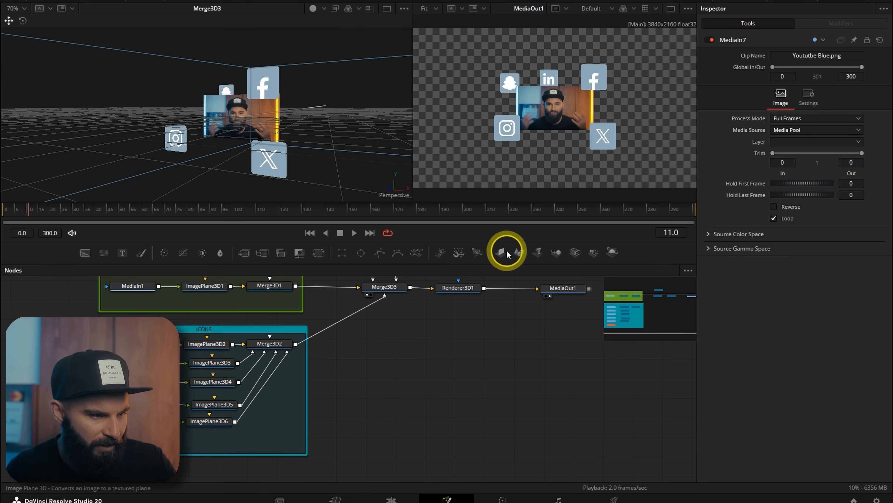
Feed MediaIn7 through an Image Plane 3D into Merge3D2 and set the plane's scale to 0.3
left_click(508, 254)
left_click_drag(241, 440, 268, 398)
left_click_drag(447, 383, 470, 279)
double_click(875, 230)
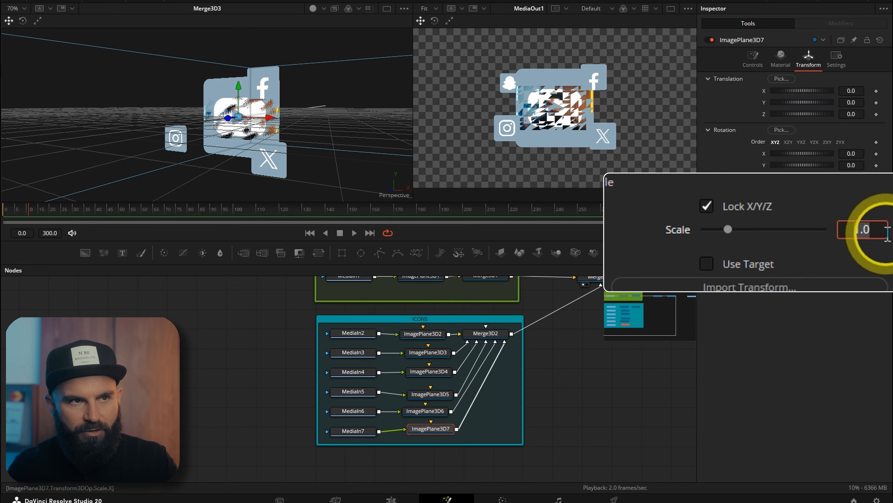
type("0.3")
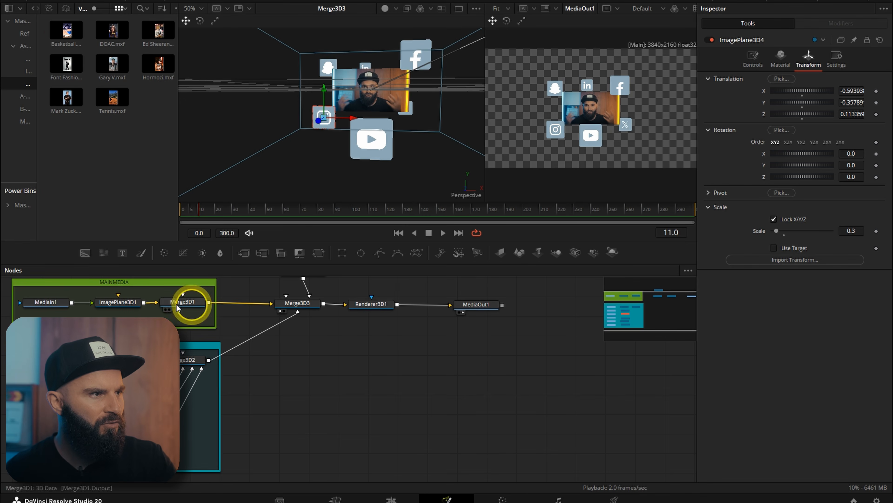
Bring all eight video clips from the media pool into the node graph and delete the Merge nodes that come with them
left_click(110, 102, "shift")
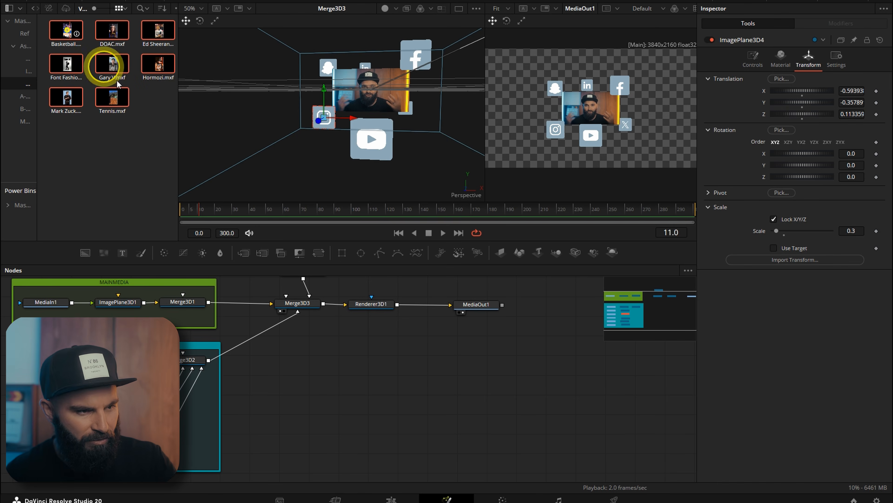
left_click_drag(312, 372, 314, 373)
left_click_drag(179, 81, 1, 138)
left_click_drag(436, 329, 355, 475)
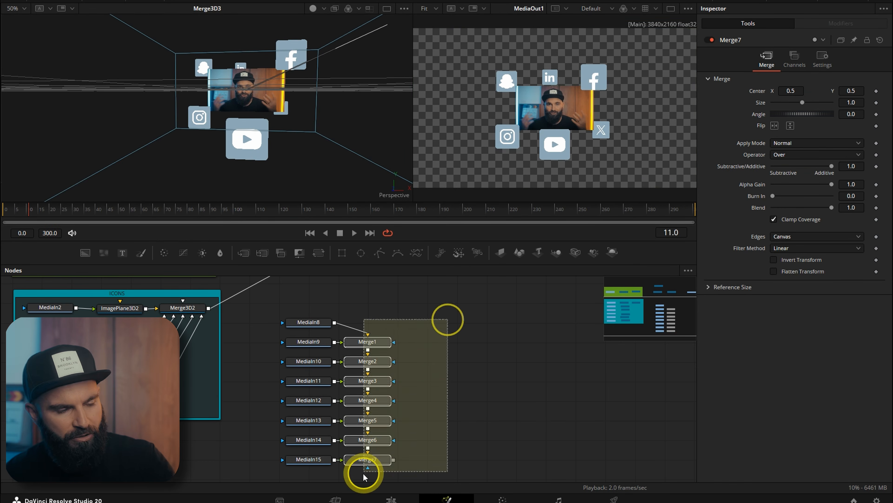
key("Delete")
Add an Underlay to the node graph, rename it VIDEO CLIPS and colour it purple
key("shift+space")
type("under")
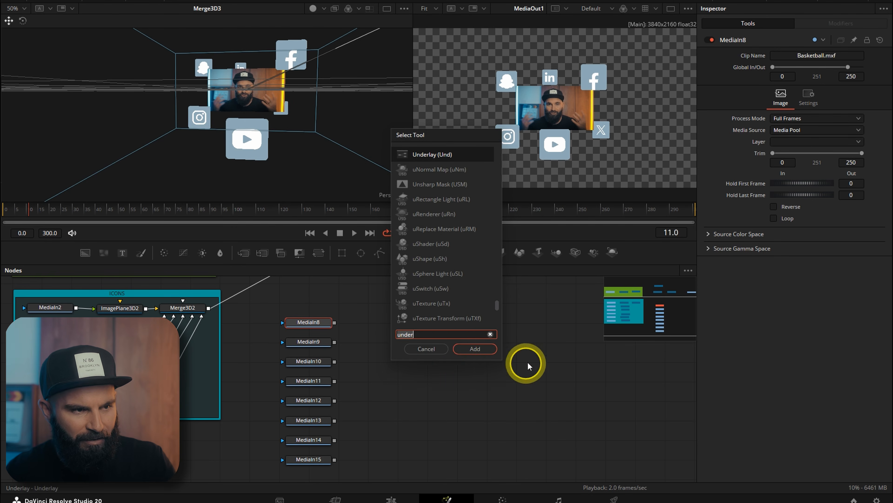
left_click(496, 351)
key("F2")
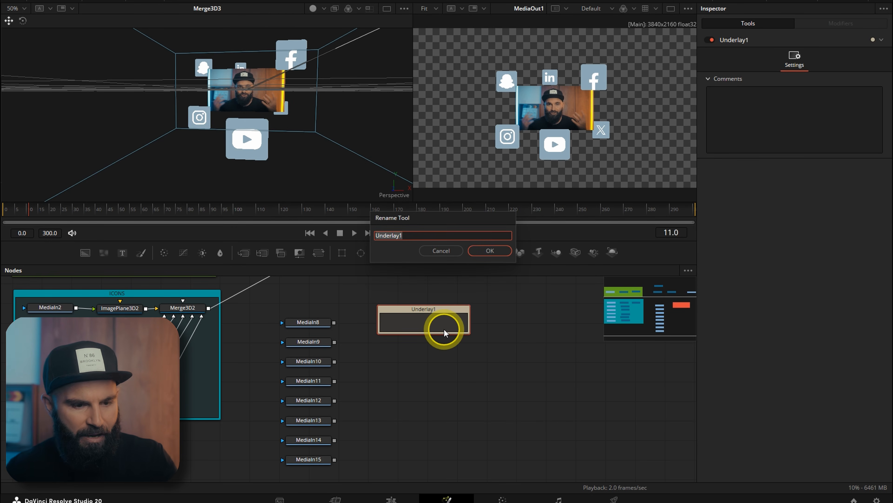
type("VIDEO CLI")
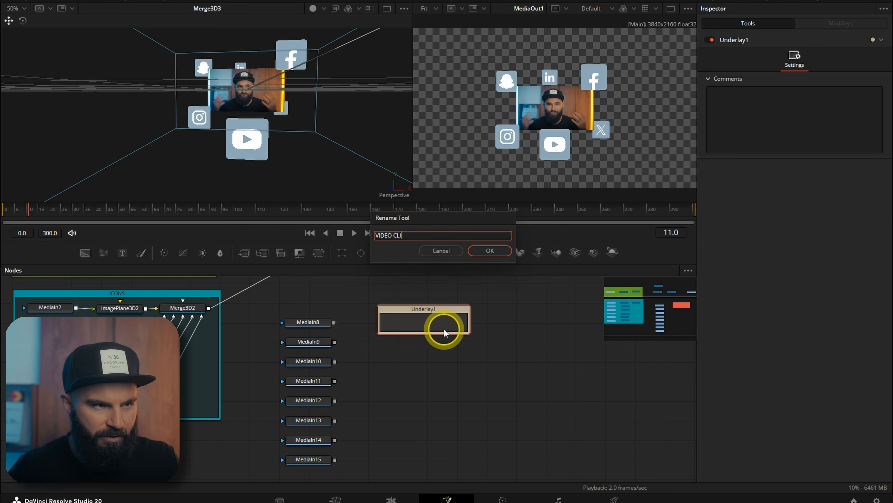
type("PS")
left_click(490, 252)
left_click(881, 40)
left_click(861, 145)
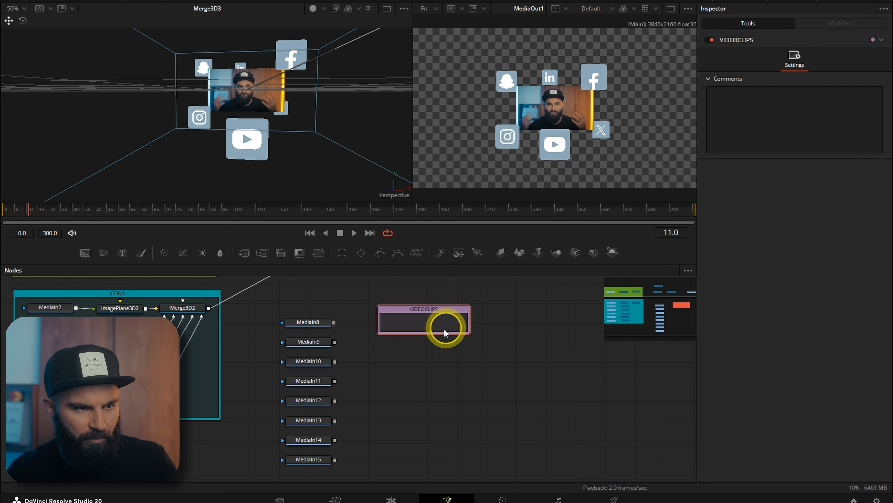
Enlarge the purple underlay and position it so that it encloses MediaIn8 to MediaIn15
left_click_drag(437, 339, 440, 461)
left_click_drag(386, 310, 303, 311)
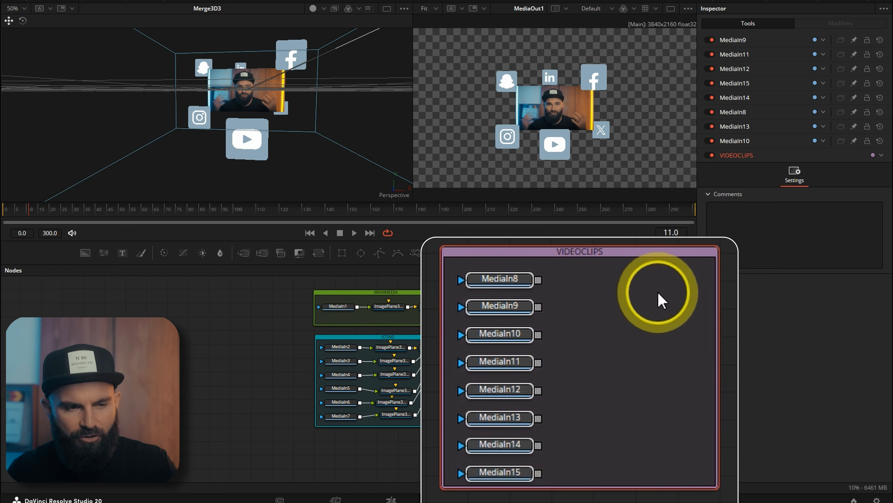
left_click(658, 293)
Connect MediaIn8 through an Image Plane 3D to a new Merge 3D, and feed that merge into Merge3D3
left_click(504, 289)
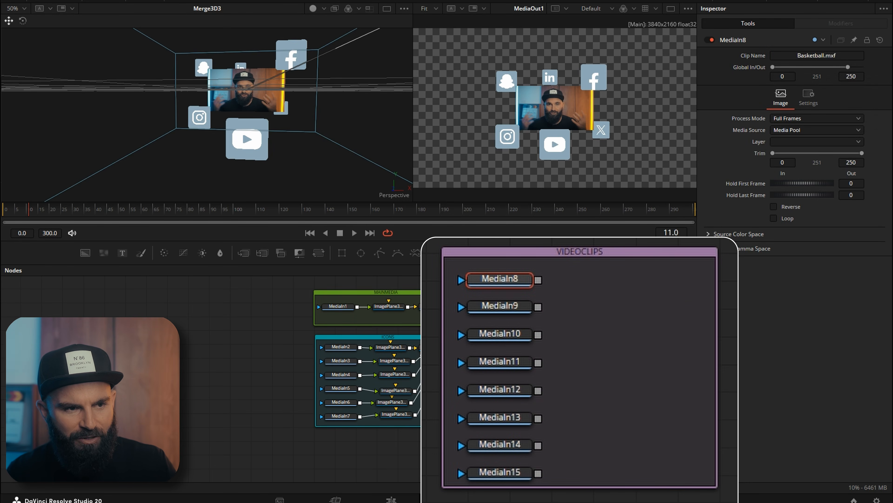
left_click(504, 253)
left_click_drag(598, 283, 608, 282)
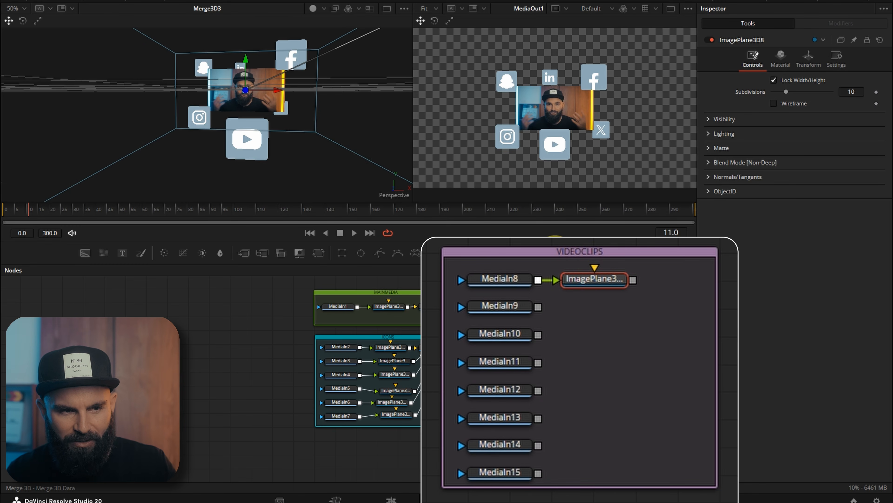
left_click(555, 253)
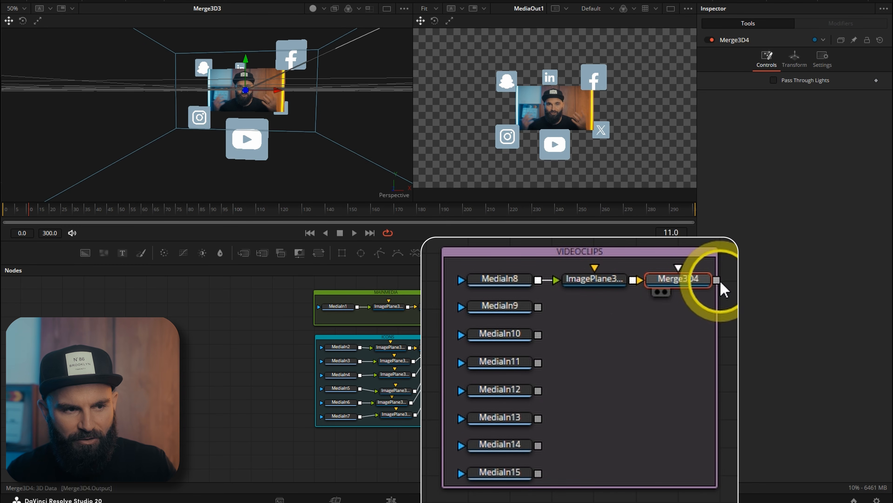
left_click_drag(575, 331, 543, 353)
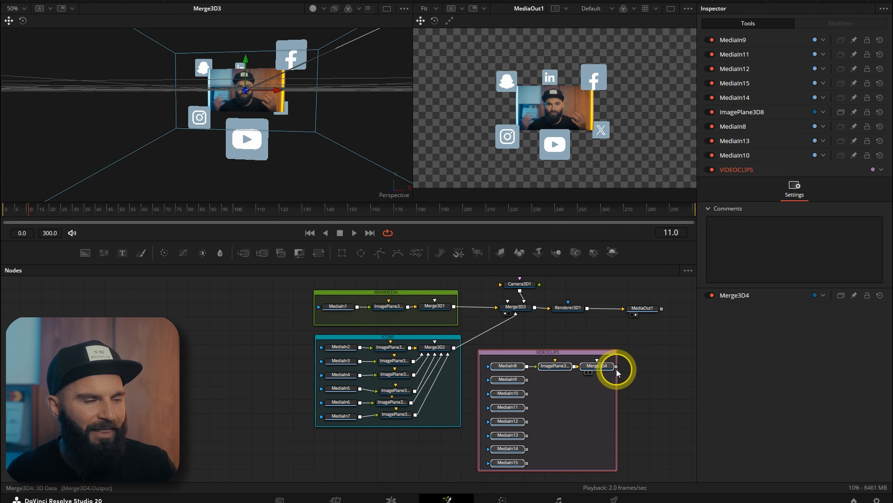
left_click_drag(522, 321, 523, 306)
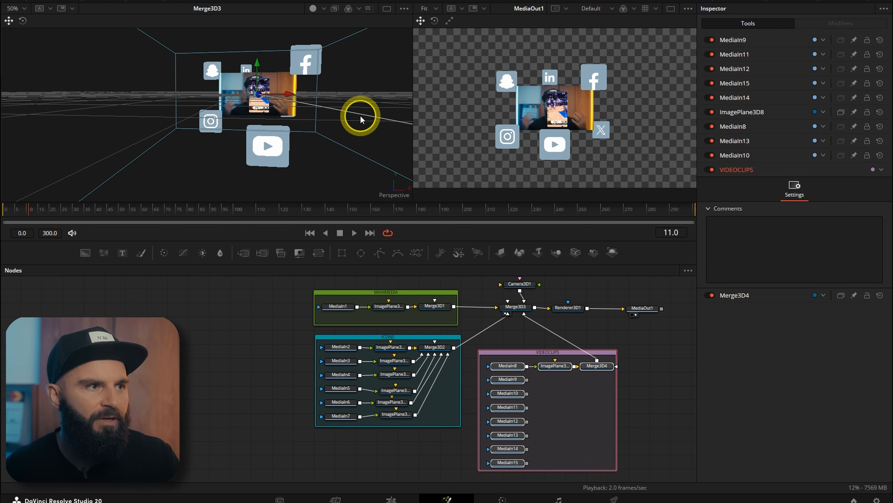
Move the basketball clip's plane, ImagePlane3D8, toward the camera and to the lower left of the main video
left_click_drag(360, 119, 2, 123)
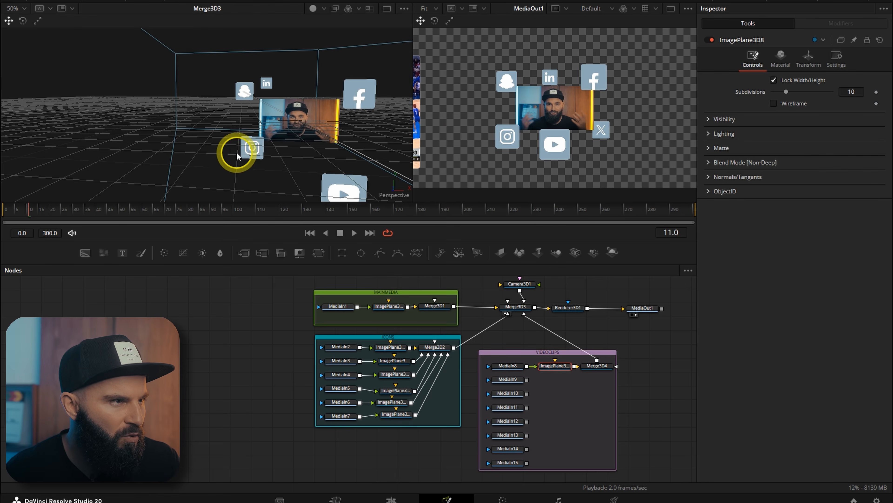
scroll(235, 152, "down", 2)
mouse_move(235, 151)
left_mouse_down()
mouse_move(235, 164)
mouse_move(227, 146)
left_mouse_up()
left_click(168, 142)
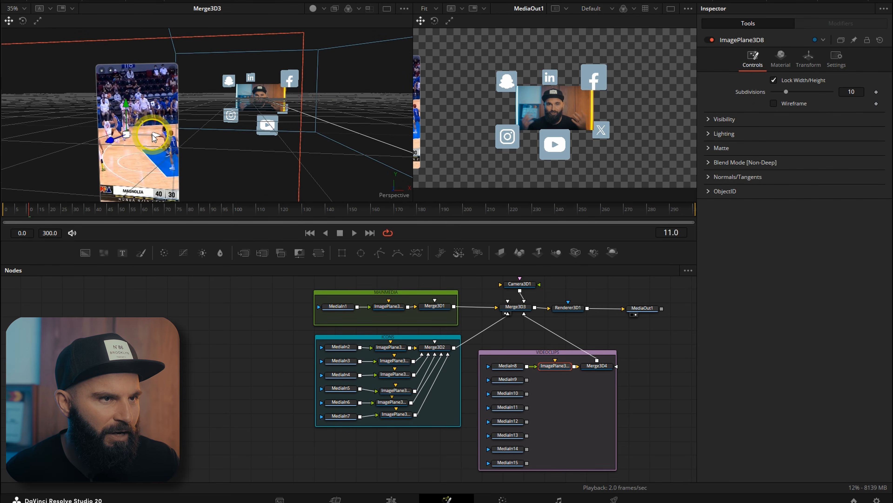
left_click_drag(154, 137, 161, 137)
scroll(288, 132, "down", 1)
left_click_drag(295, 136, 314, 136)
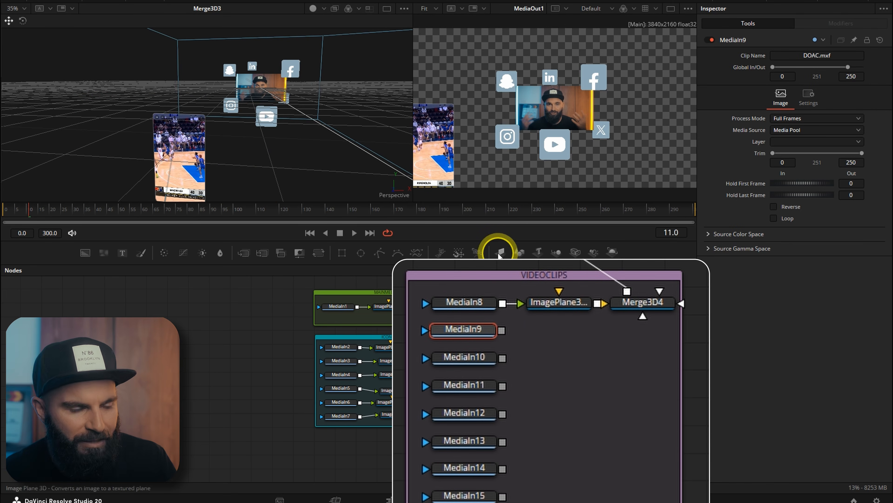
Feed MediaIn9 through an Image Plane 3D into Merge3D4, with the plane placed at X 0.604, Y -0.087, Z 2.9
left_click(499, 253)
left_click_drag(587, 330, 642, 316)
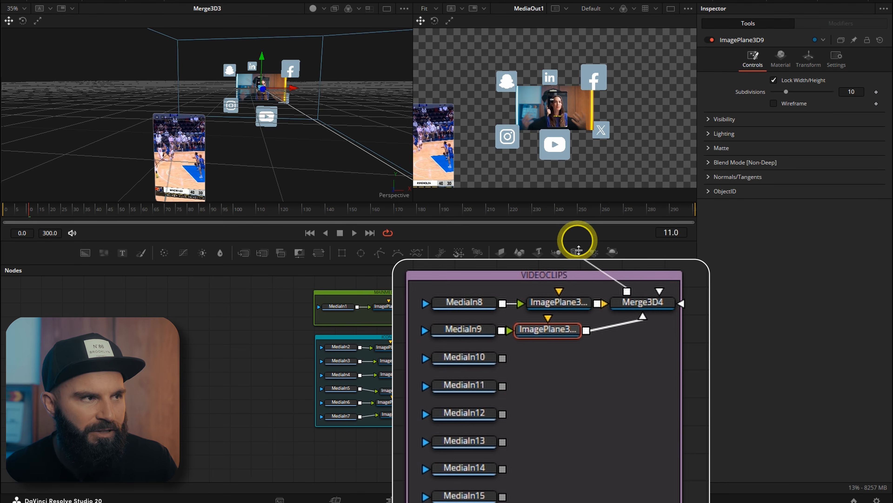
left_click(546, 383)
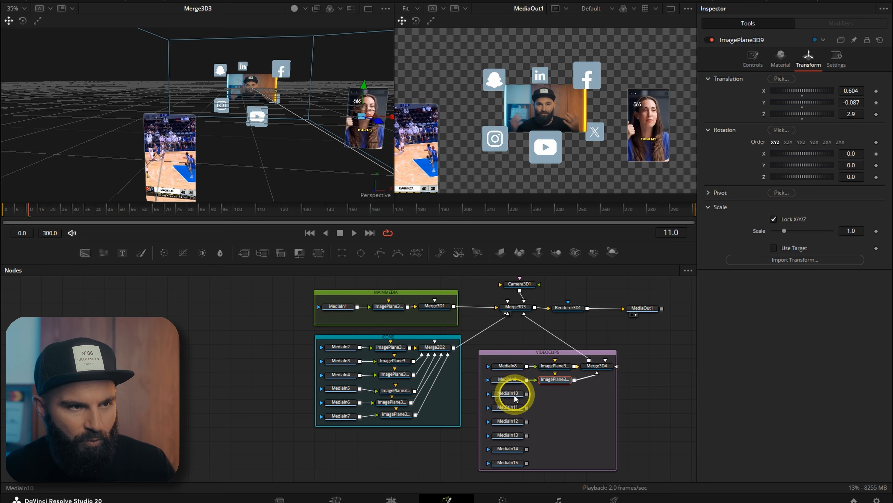
Feed the remaining clips, MediaIn10 to MediaIn15, through Image Plane 3D nodes into Merge3D4 and spread the planes around the video at different depths
left_click(515, 396)
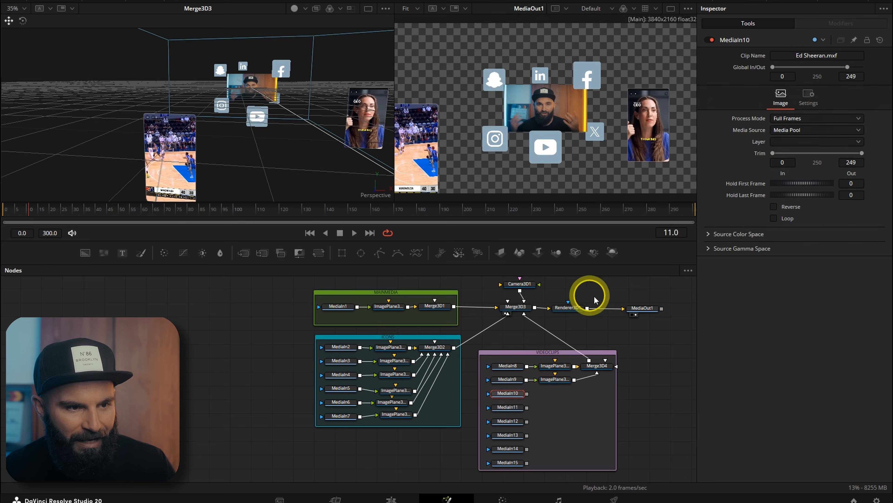
left_click(500, 252)
left_click_drag(593, 358, 648, 310)
left_click(809, 58)
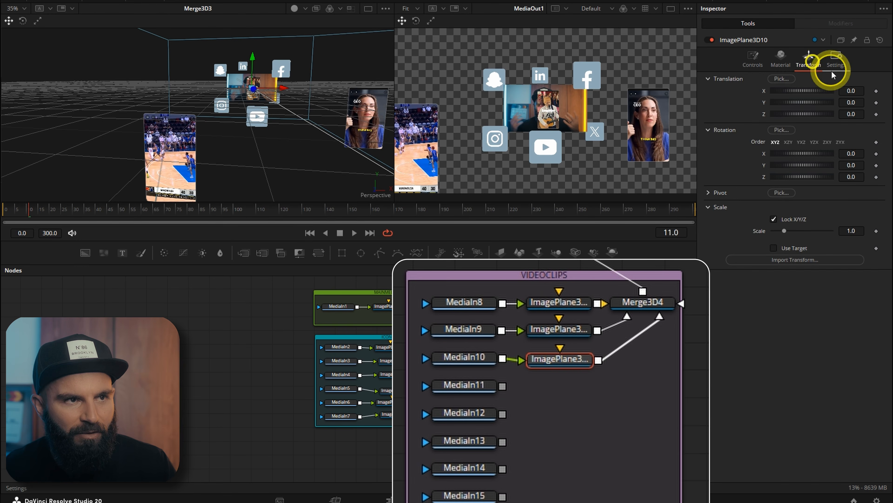
mouse_move(805, 93)
left_mouse_down()
mouse_move(788, 94)
mouse_move(789, 103)
mouse_move(802, 102)
left_mouse_up()
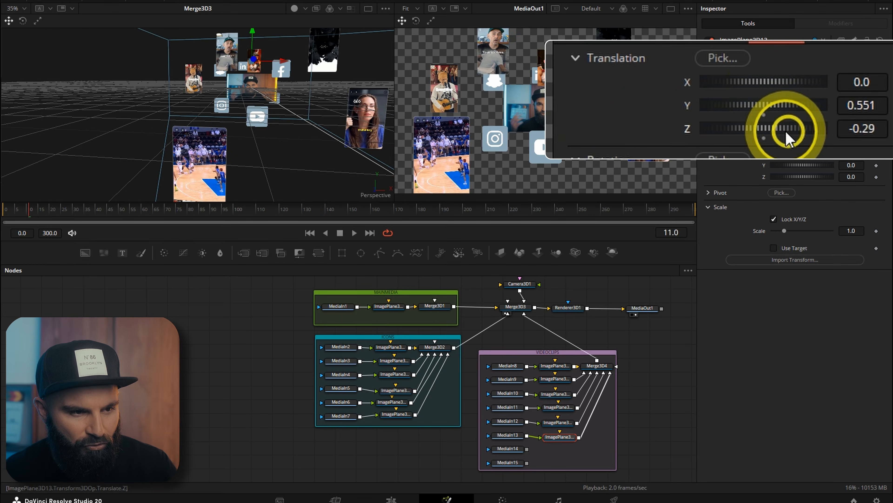
left_click_drag(813, 114, 826, 116)
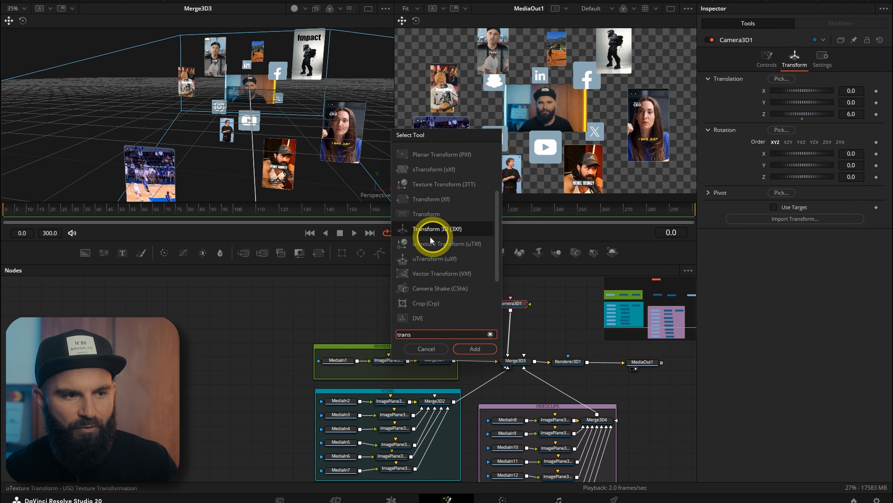
Insert a Transform 3D between Camera3D1 and Merge3D3, and keyframe its Z translation at -4.4 on frame 0
key("Return")
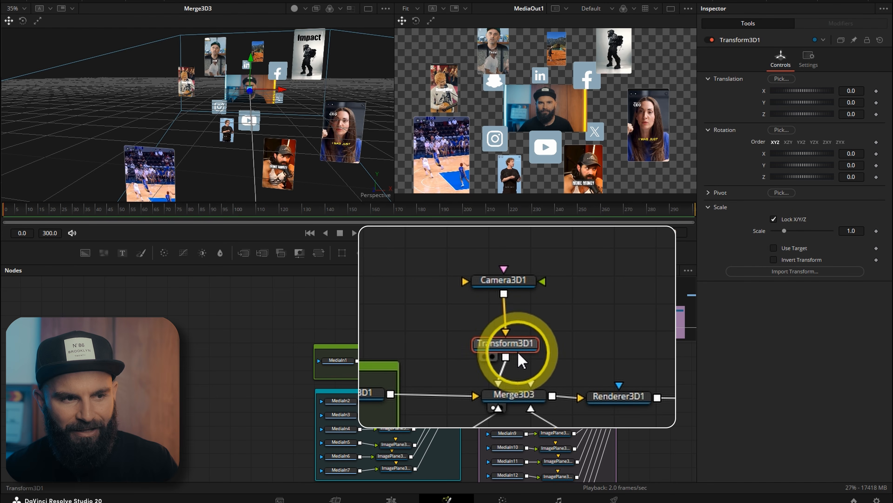
left_click(511, 300)
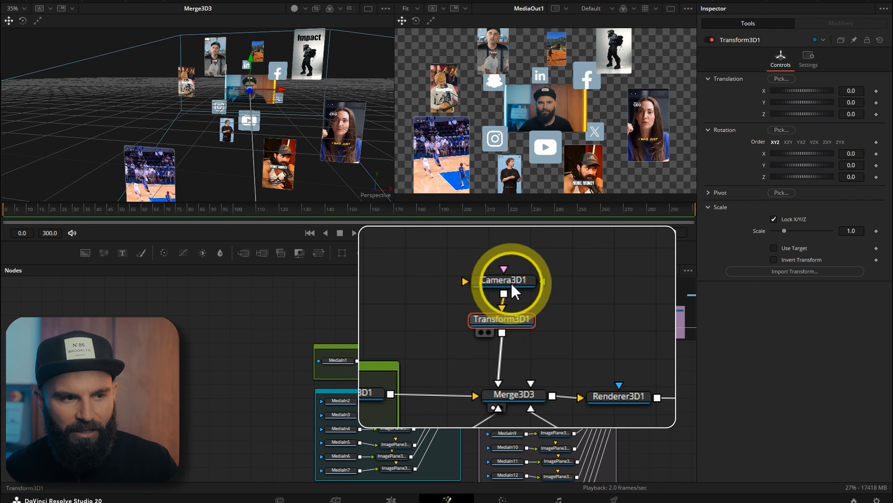
left_click(517, 324)
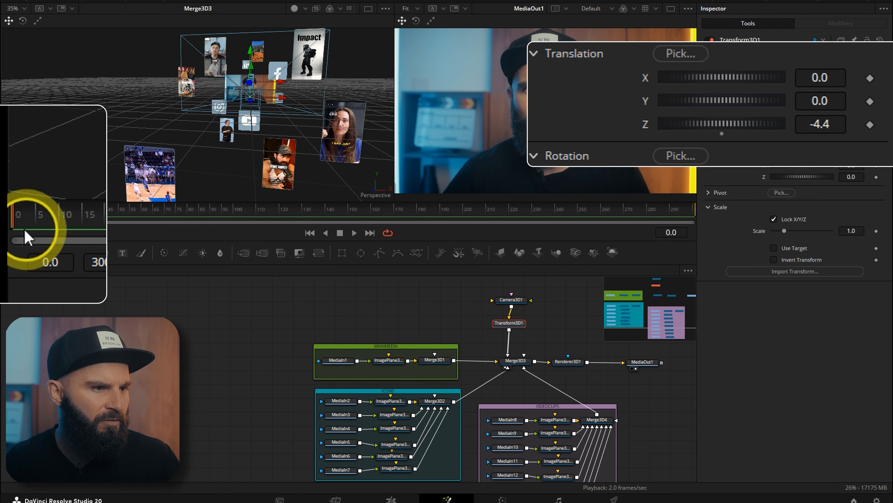
left_click(870, 124)
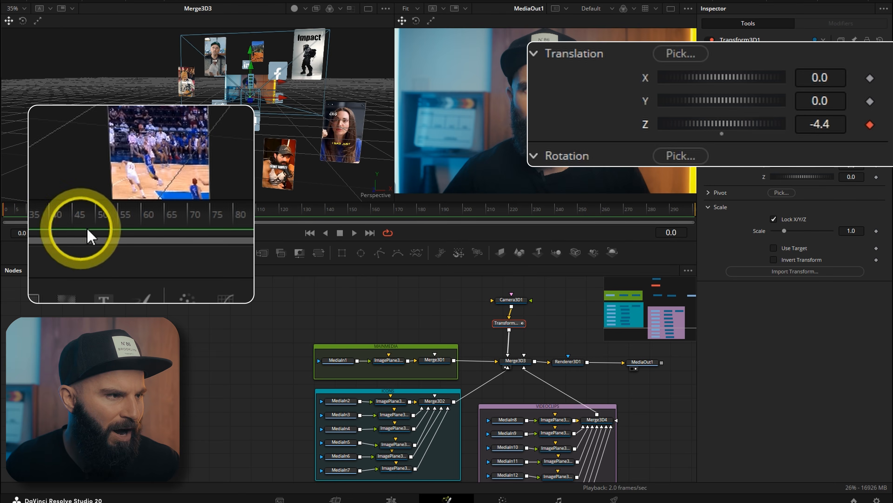
Keyframe Transform3D1's Z translation at -2.66 on frame 60
left_click(126, 210)
left_click(144, 210)
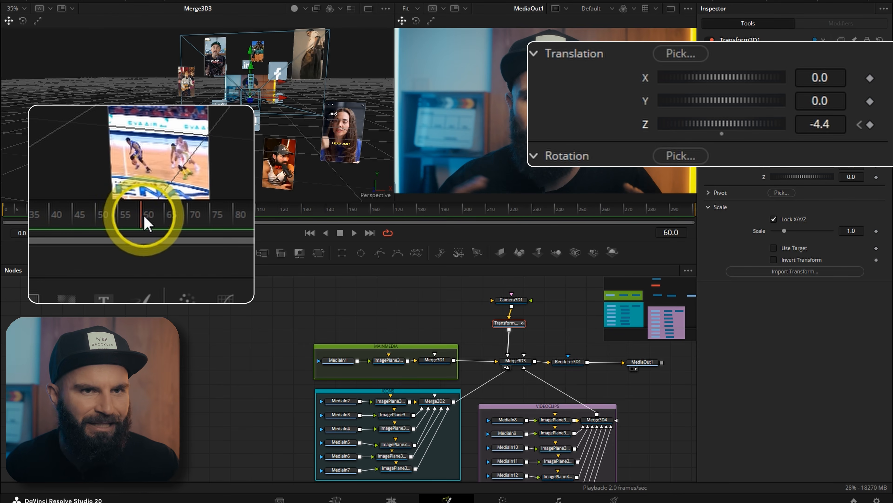
left_click(876, 114)
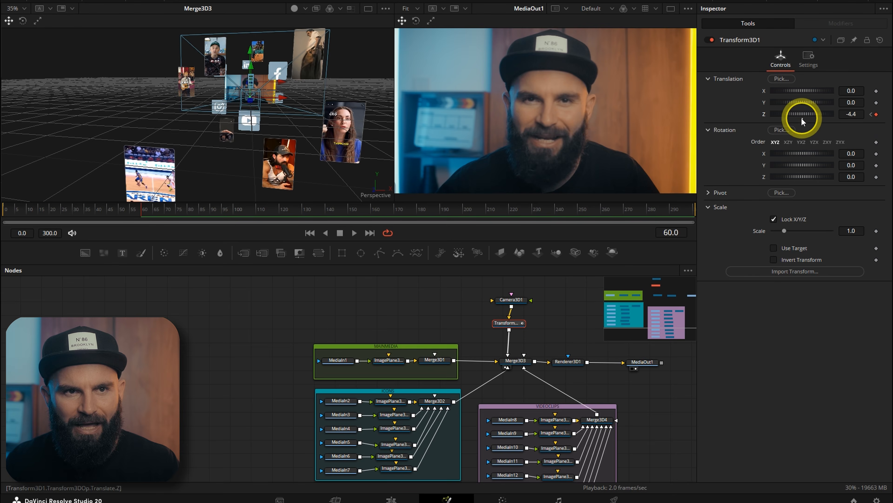
left_click_drag(802, 116, 811, 113)
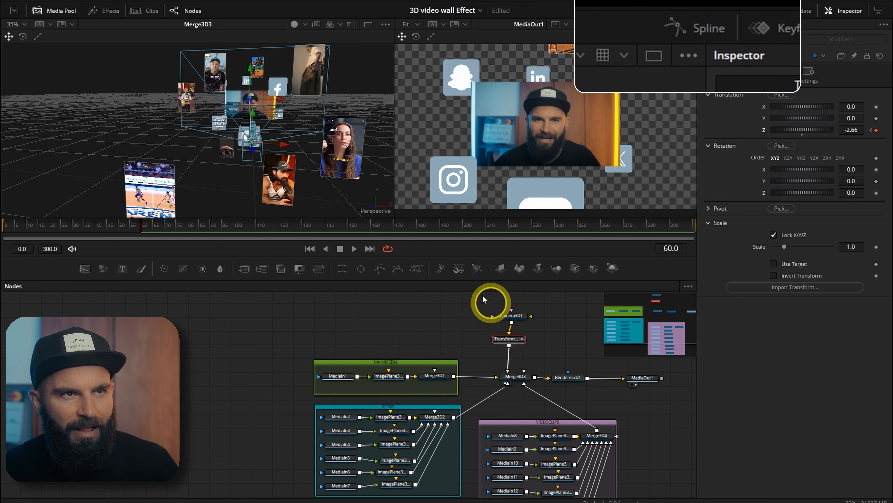
Smooth Transform3D1's Z Offset curve between frames 0 and 60 and adjust the easing into the frame 60 keyframe
left_click(688, 15)
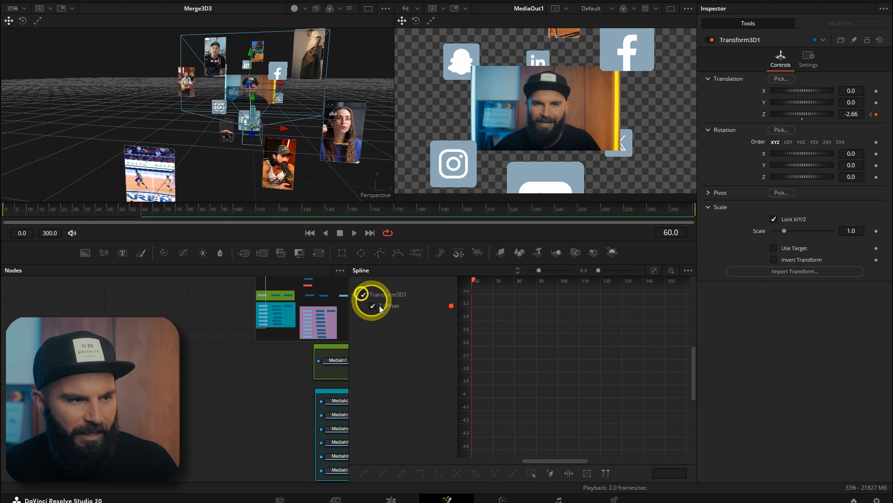
left_click(652, 271)
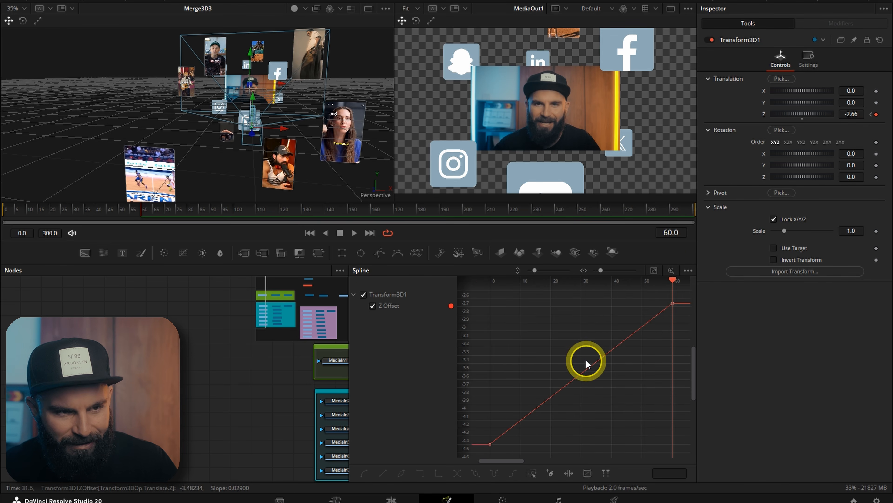
left_click_drag(671, 302, 469, 443)
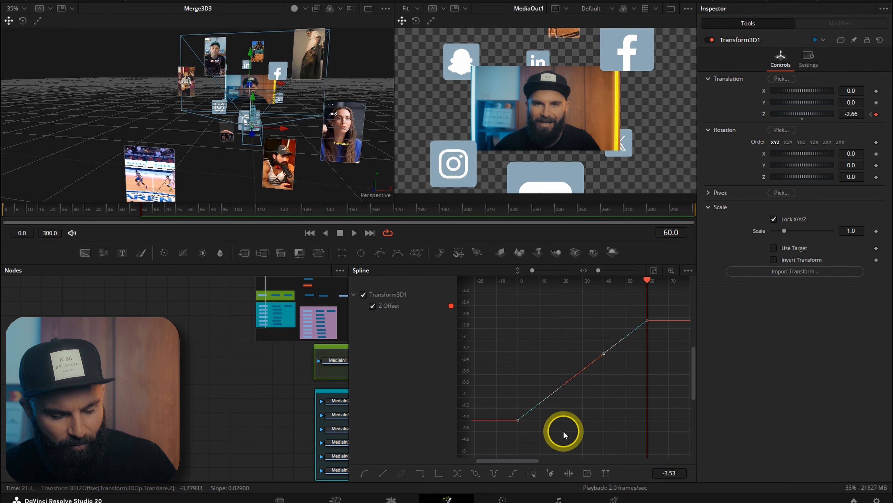
key("ctrl+s")
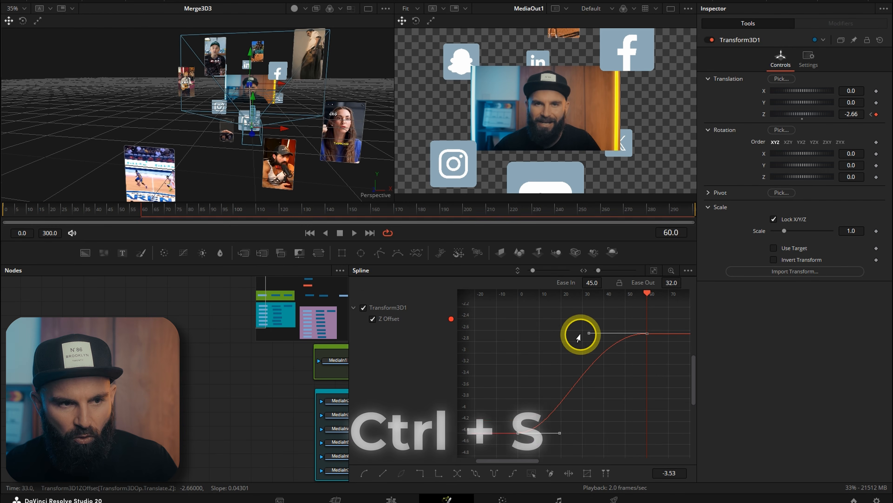
left_click_drag(580, 334, 590, 334)
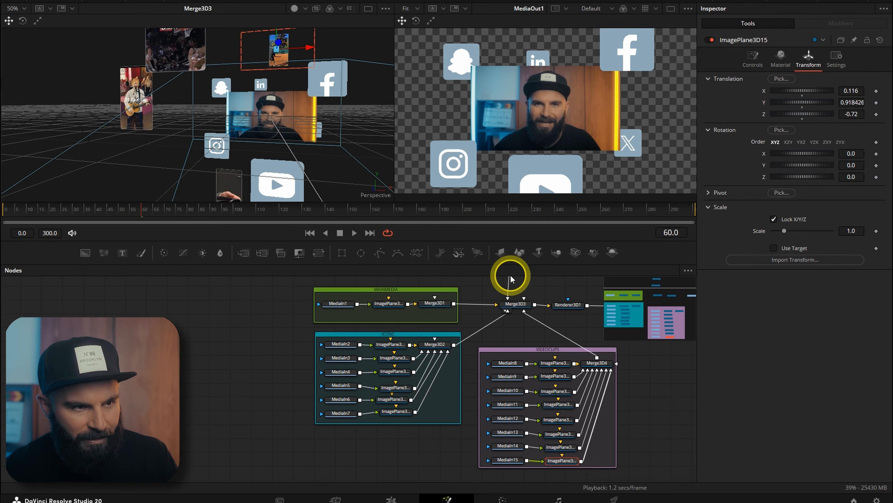
Insert a second Transform 3D node between Transform3D1 and Merge3D3
scroll(548, 328, "up", 2)
left_click_drag(539, 294, 507, 330)
left_click_drag(516, 322, 519, 311)
left_click(565, 314)
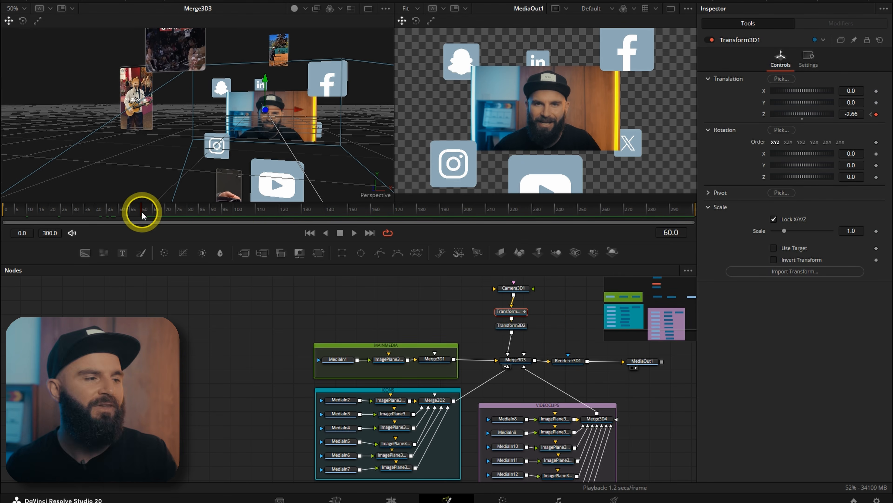
Keyframe Transform3D2's Z translation at 0.0 on frame 50, ten frames before the first camera move's last keyframe
left_click_drag(142, 212, 183, 208)
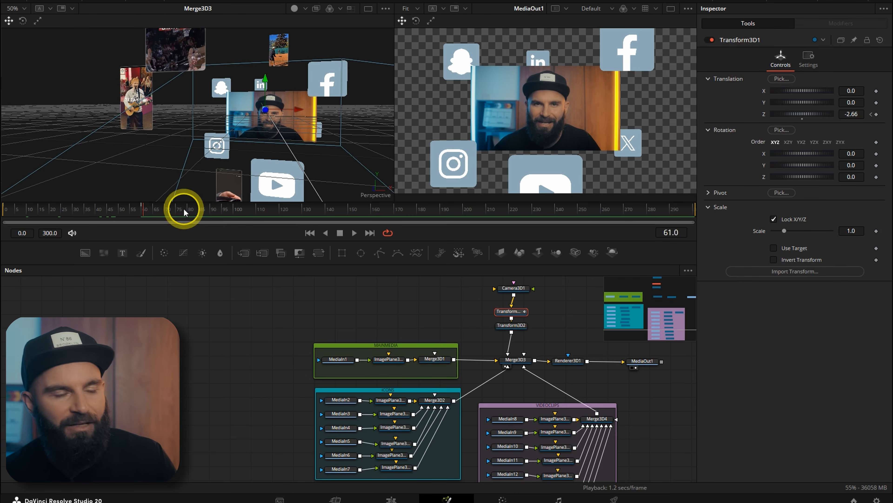
left_click(142, 210)
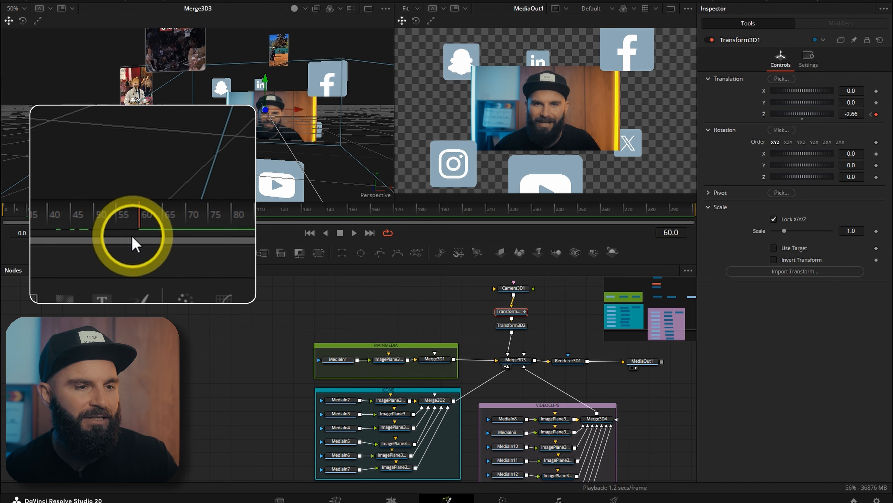
left_click(522, 330)
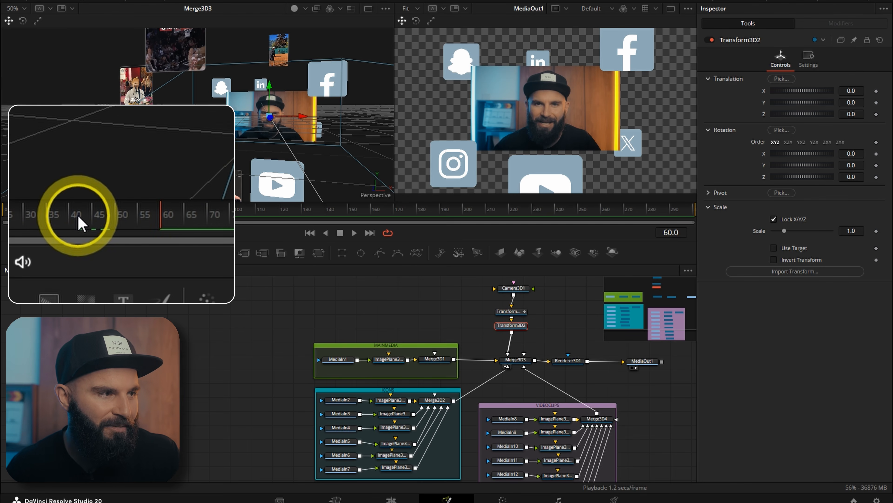
left_click(118, 211)
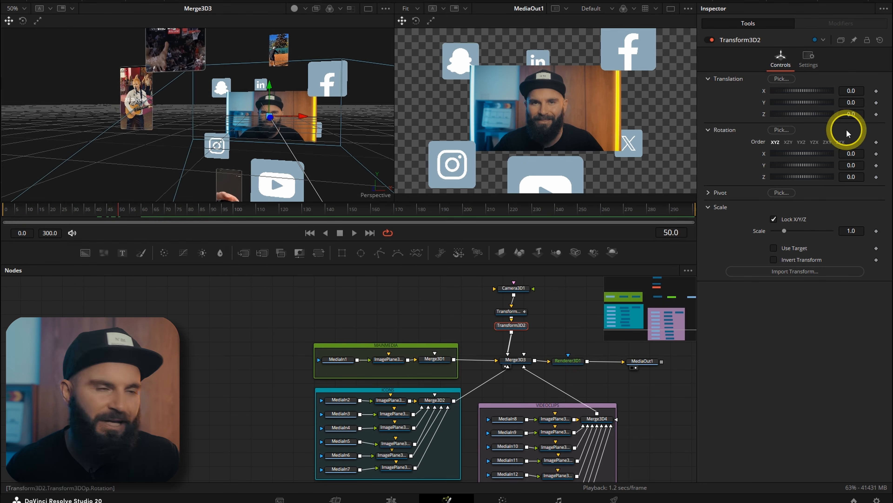
left_click(870, 124)
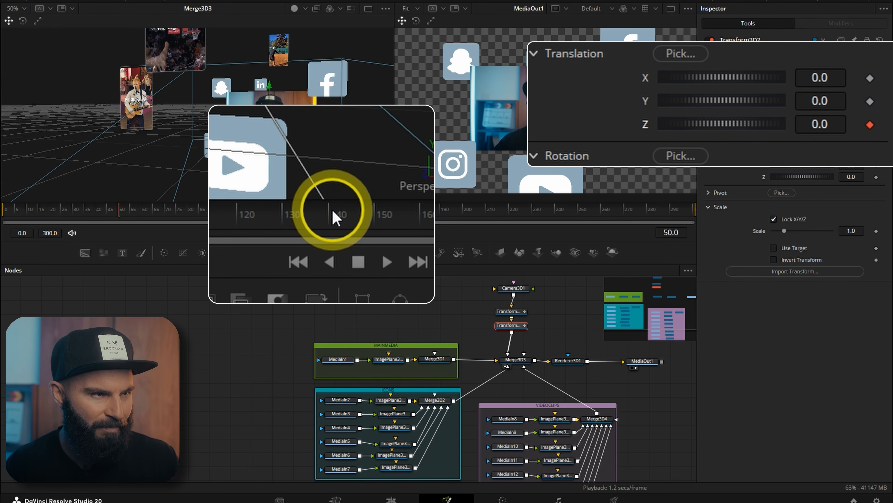
Keyframe Transform3D2's Z translation at 2.61 on frame 140
left_click_drag(317, 210, 329, 210)
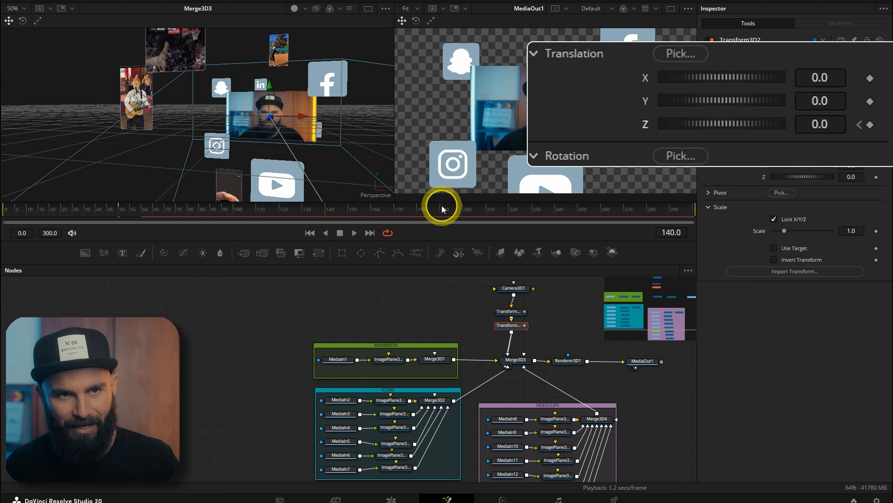
left_click(870, 124)
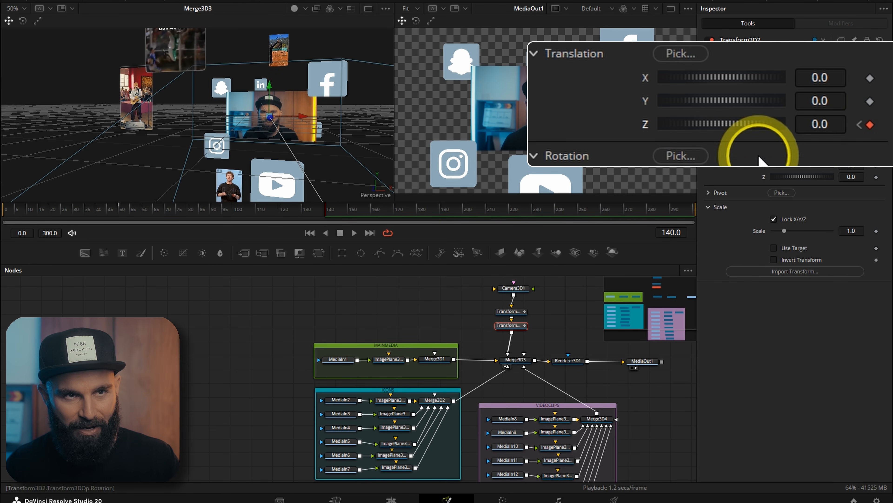
left_click_drag(802, 114, 734, 145)
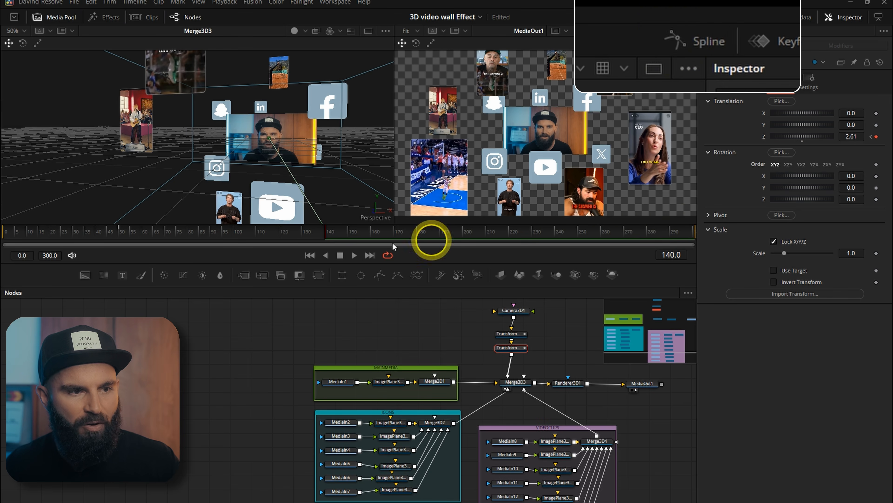
Smooth Transform3D2's Z Offset curve between frames 50 and 140, easing both keyframes
left_click(702, 17)
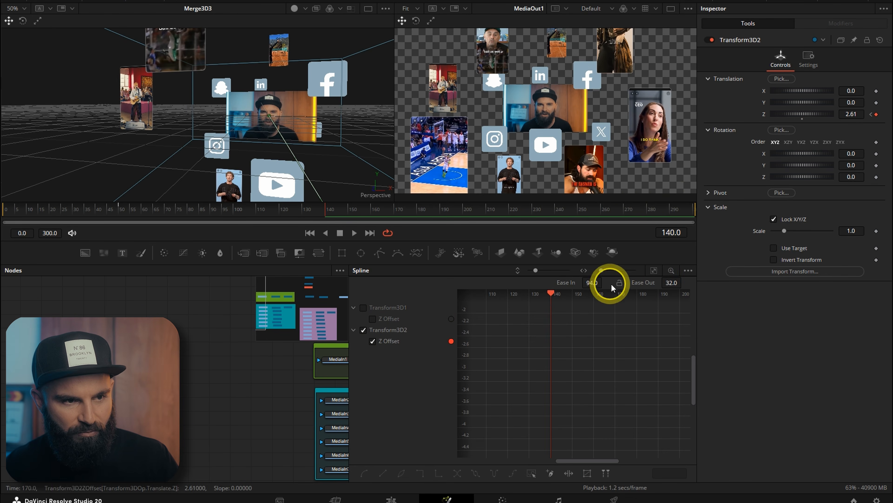
left_click(651, 271)
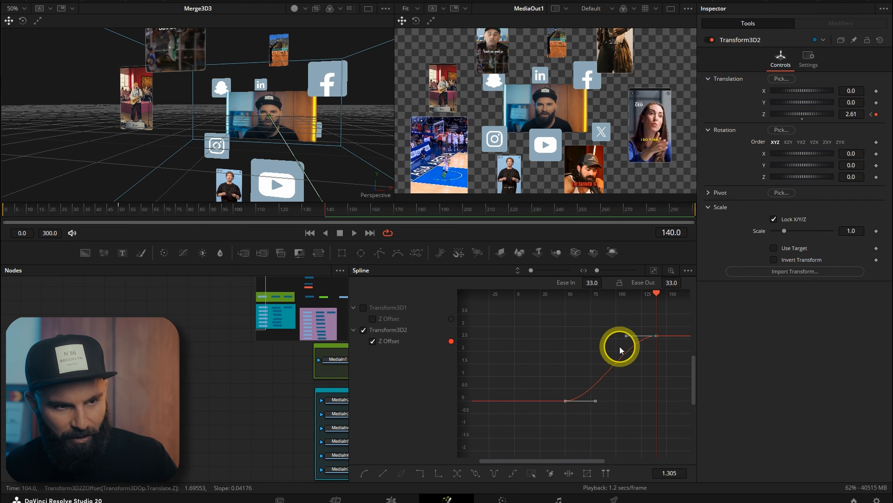
left_click_drag(636, 379, 510, 327)
Adjust the depth of ImagePlane3D12 among the video clips to refine the wall's layout
scroll(597, 371, "up", 2)
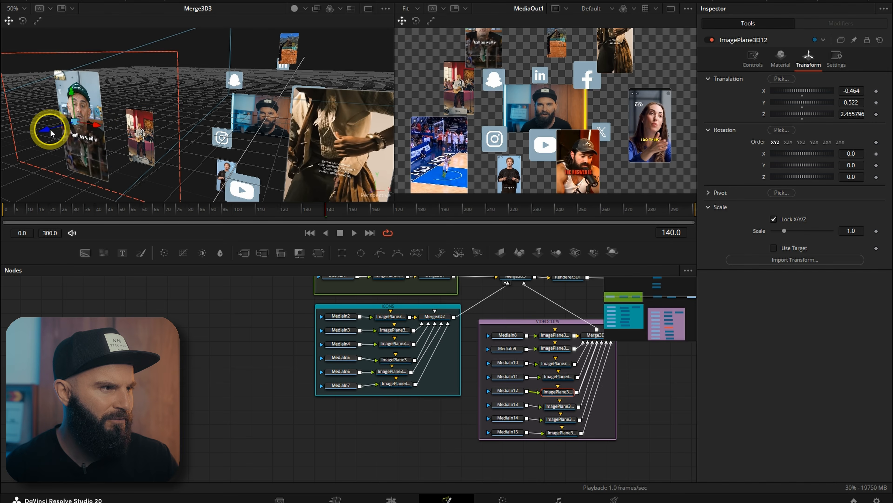
left_click_drag(19, 143, 222, 148)
scroll(222, 148, "down", 2)
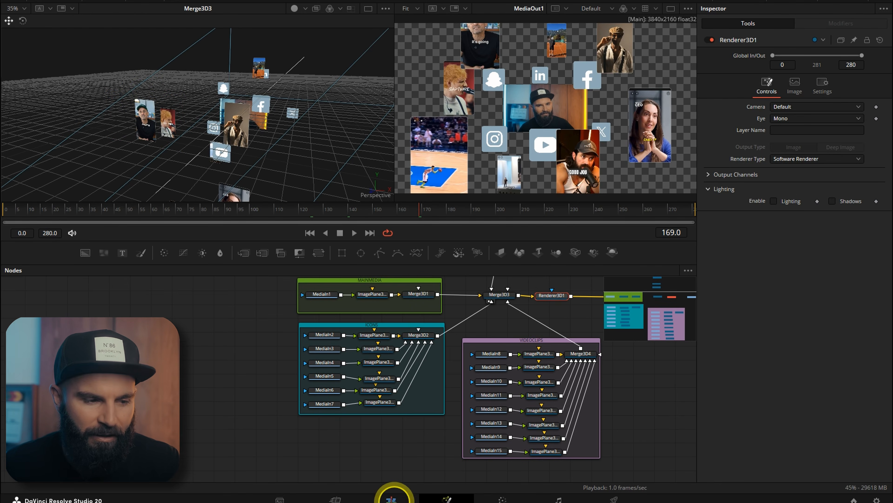
On the Edit page, move the JOE BG clip onto the track directly beneath the Fusion Composition
left_click(392, 499)
left_click_drag(235, 276, 338, 264)
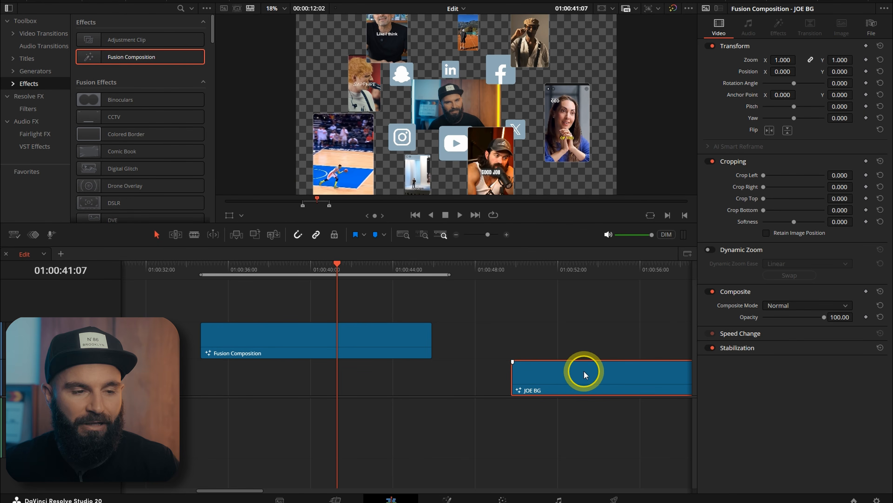
left_click_drag(610, 381, 313, 391)
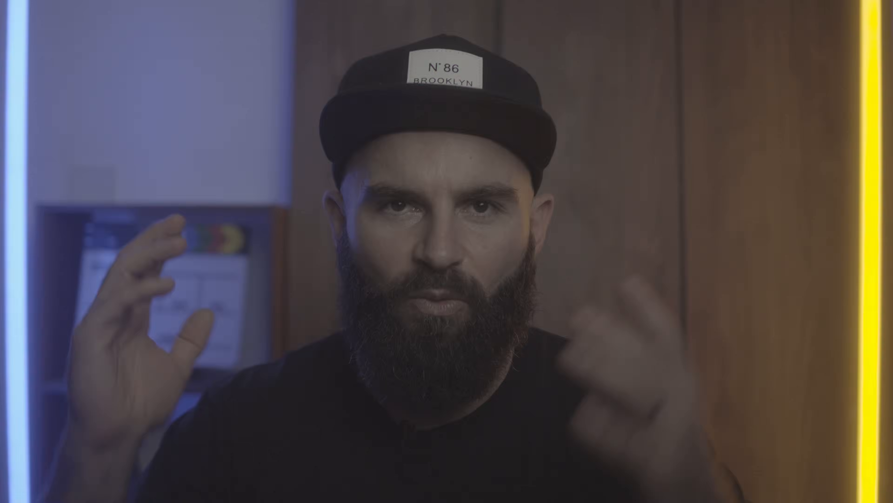